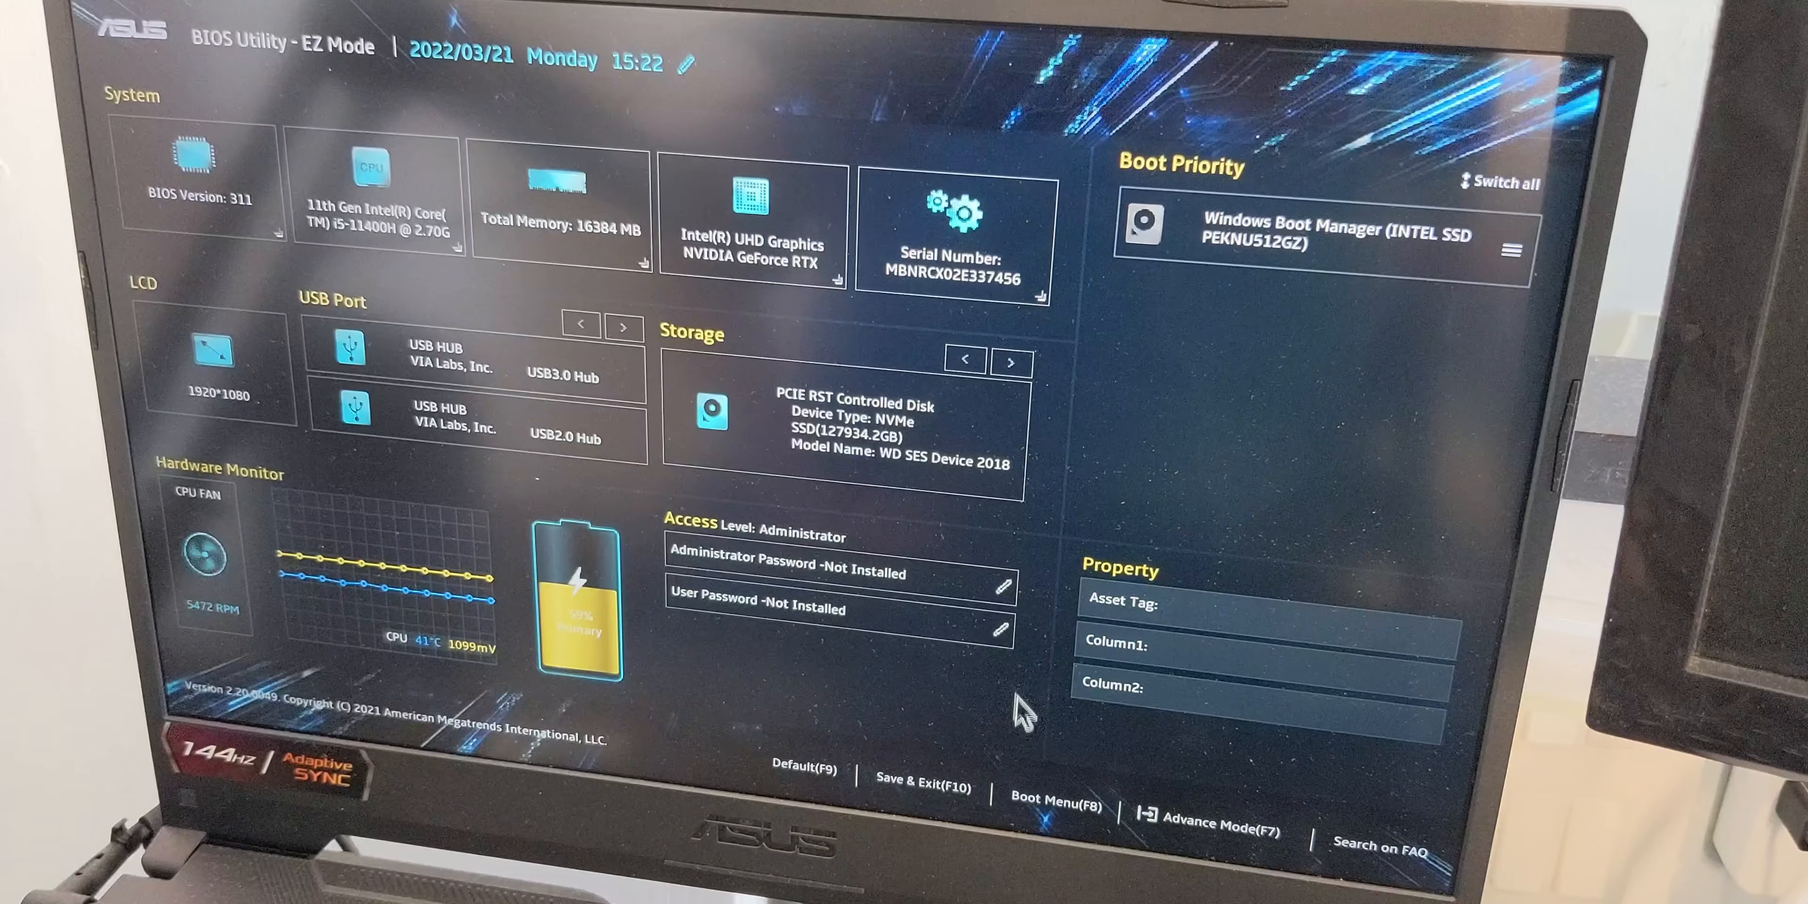
Step: Switch the BIOS to Advanced Mode and enable Core Voltage Offset Configuration in the Voltage Configuration settings
click(1213, 827)
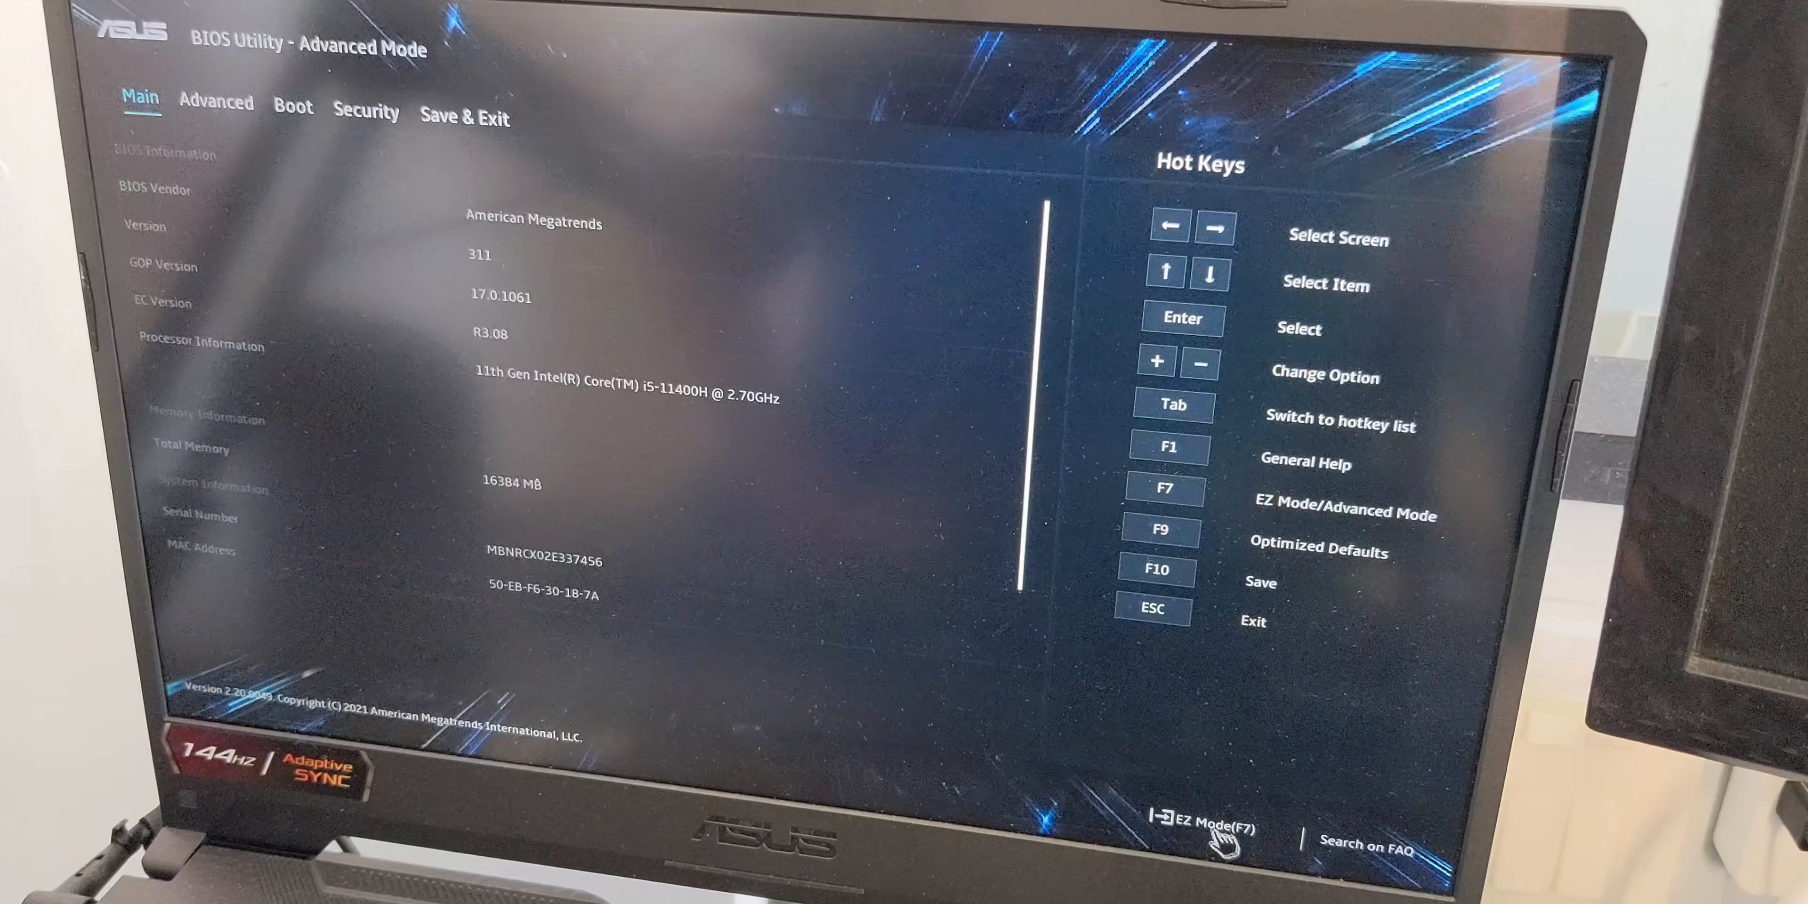
click(217, 115)
scroll(280, 323, down, 5)
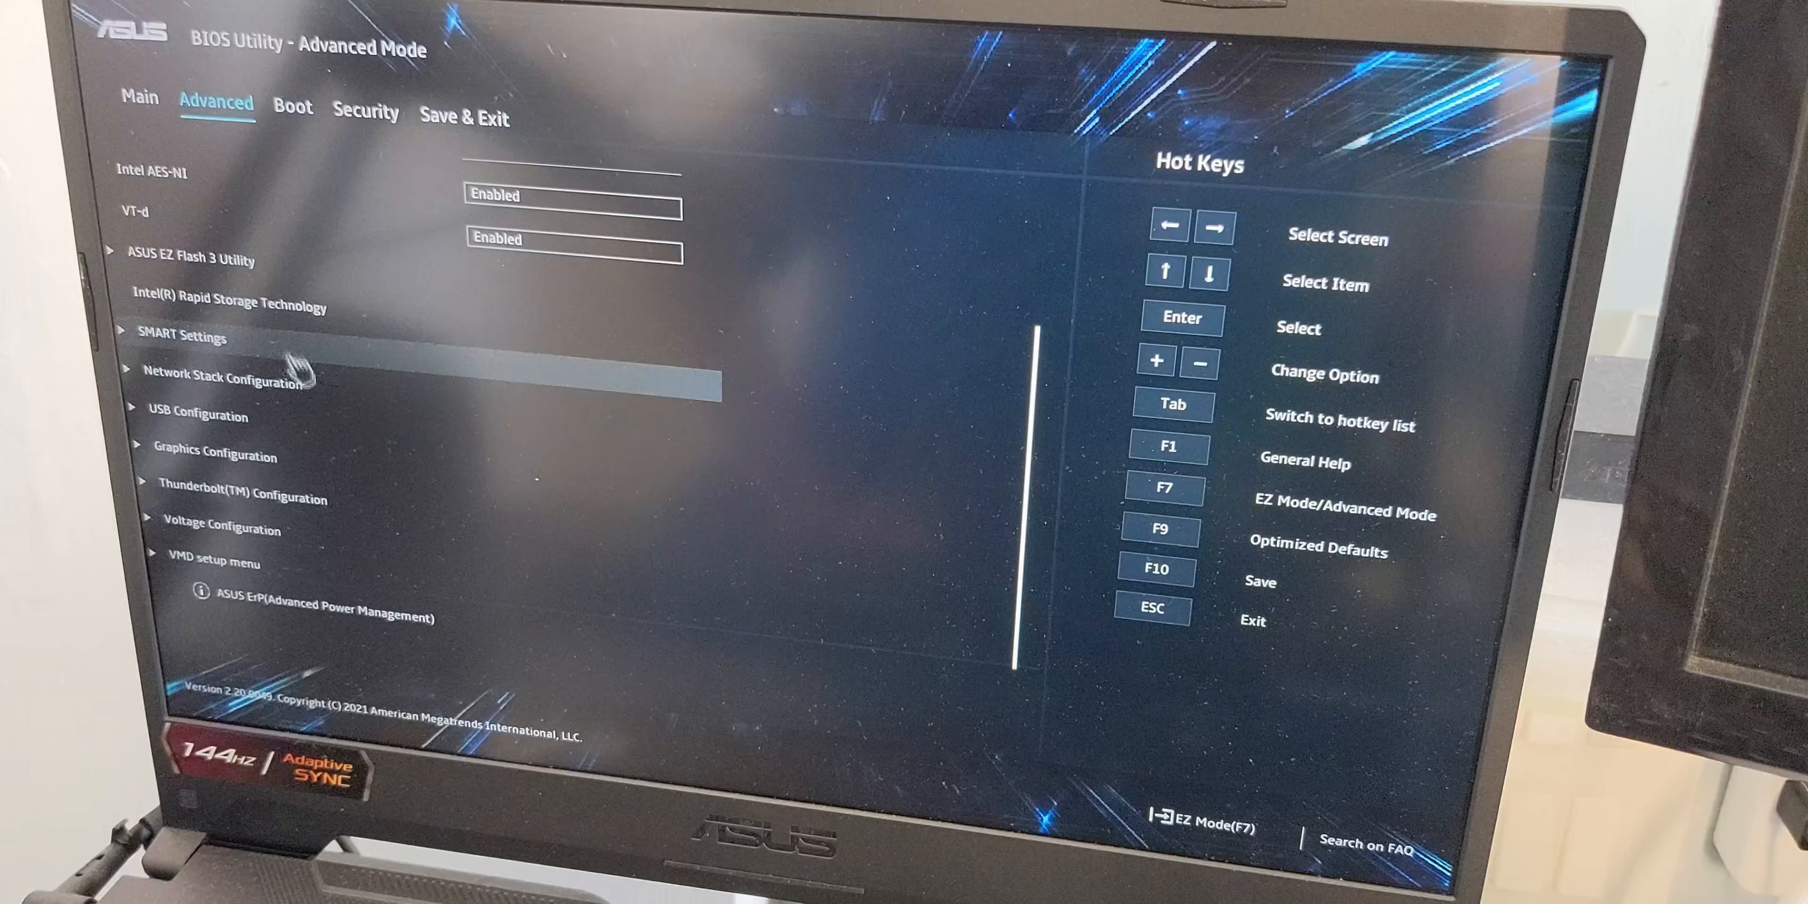
click(225, 529)
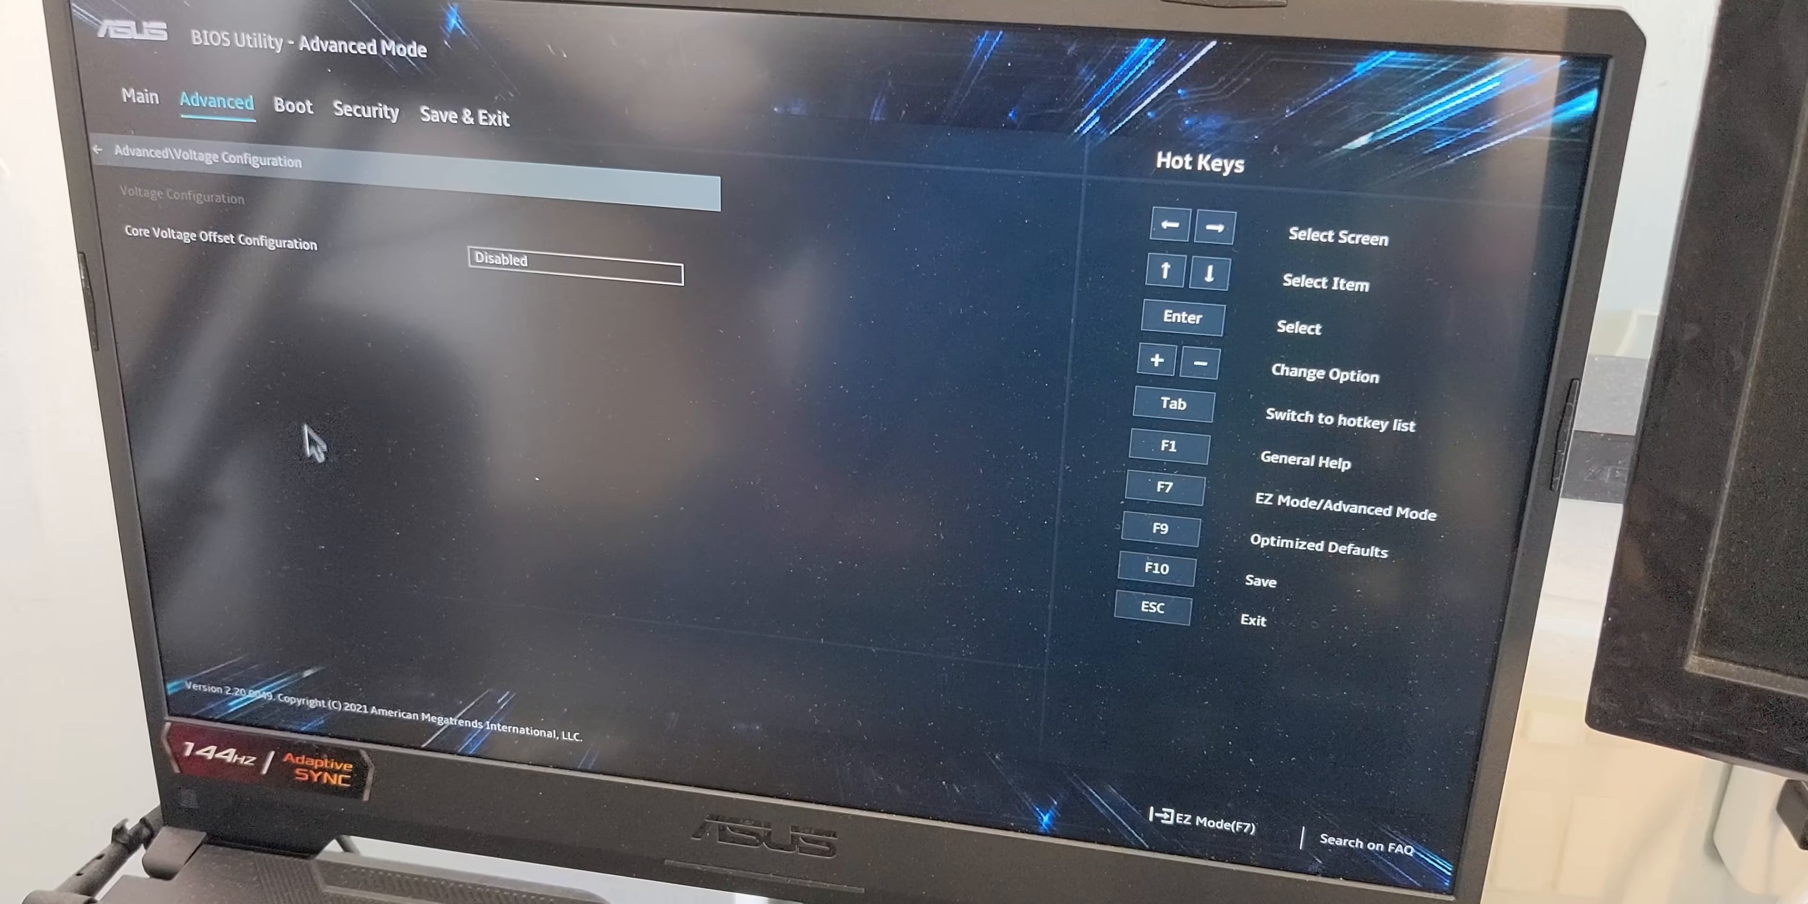
click(479, 267)
click(483, 261)
click(524, 313)
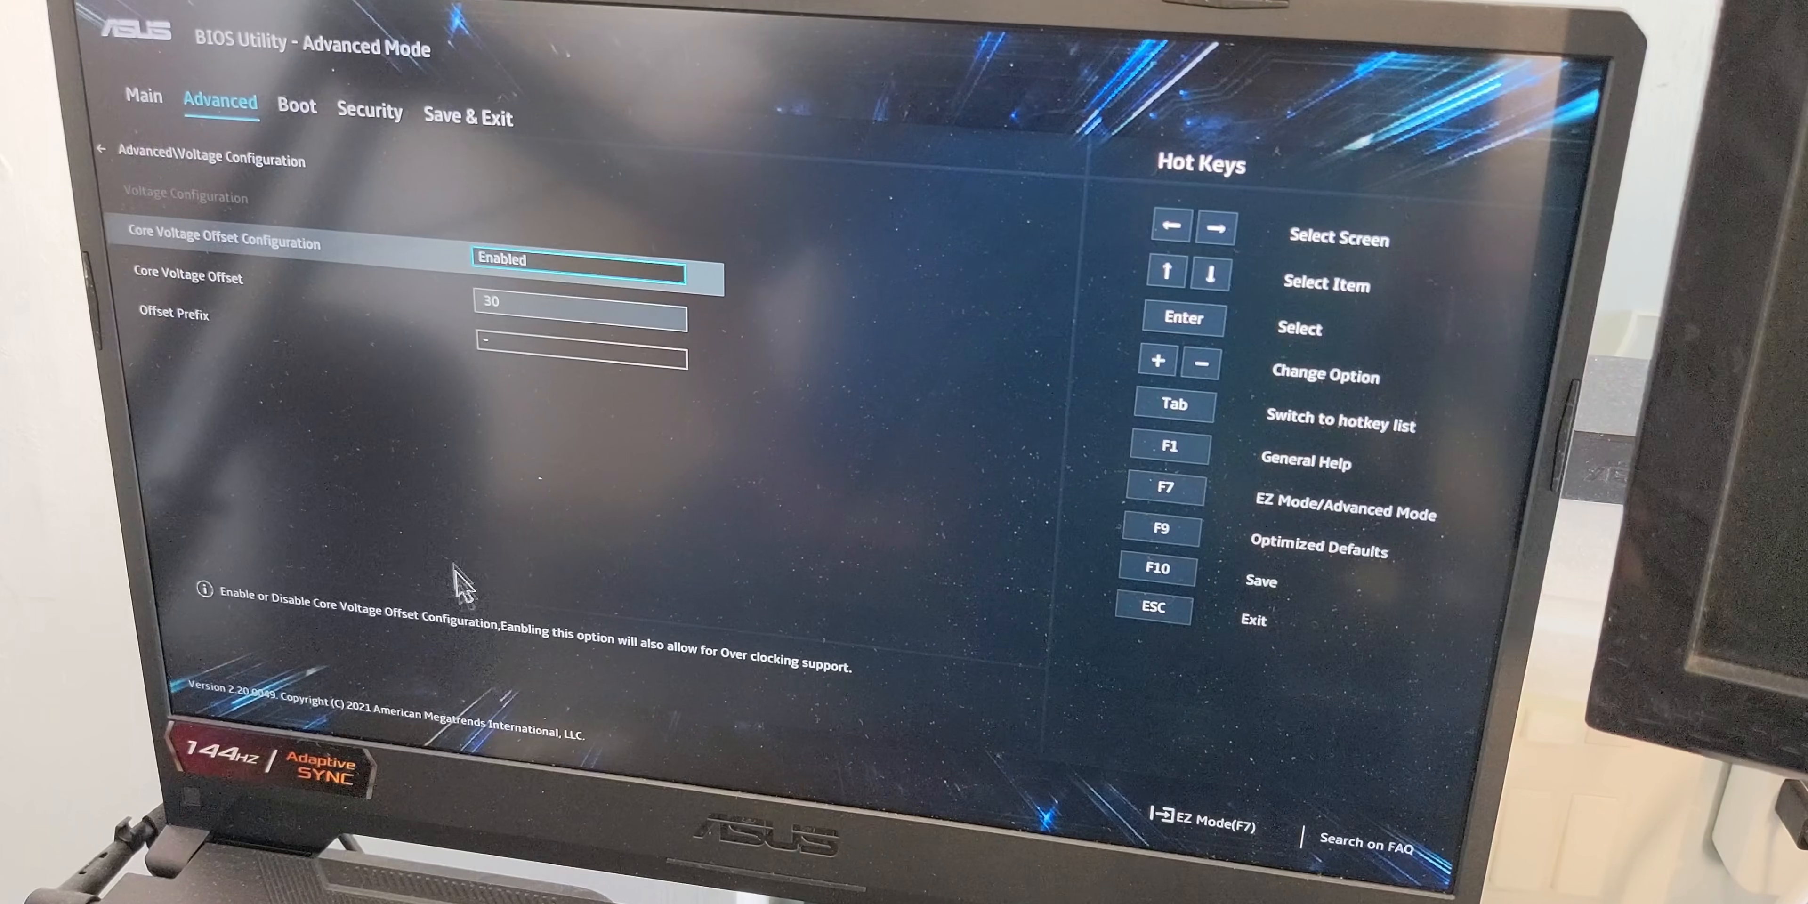
Step: Set the Core Voltage Offset to 30 mV with a negative (-) Offset Prefix
click(211, 284)
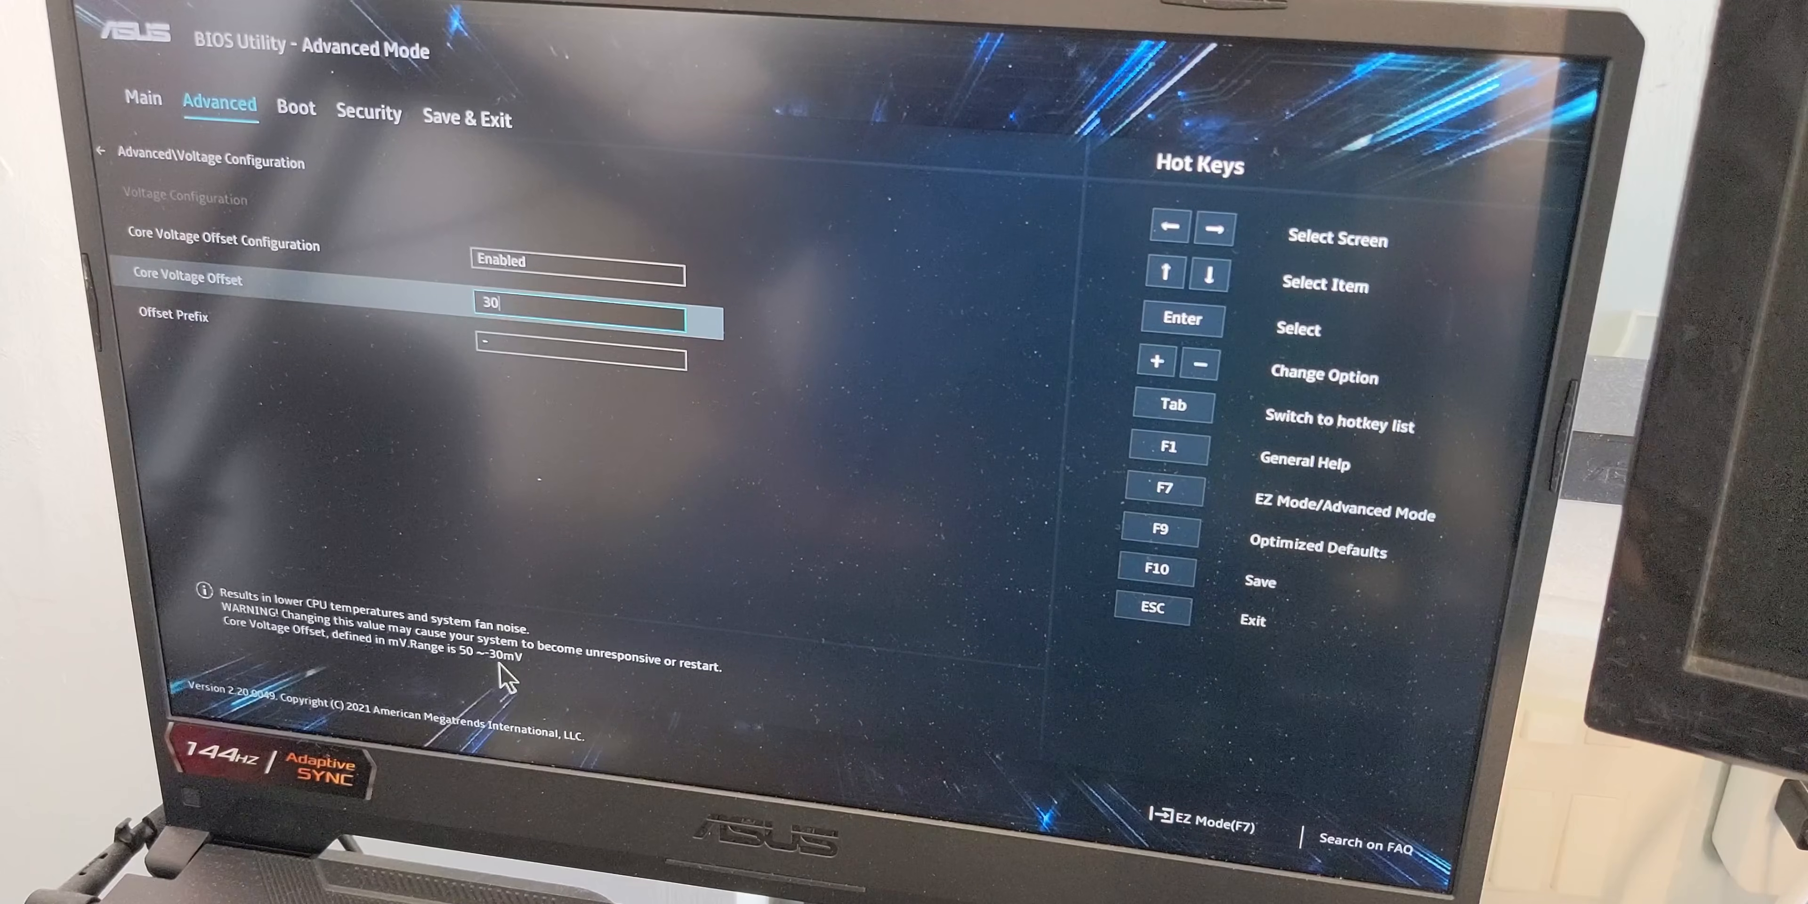
click(544, 351)
click(533, 406)
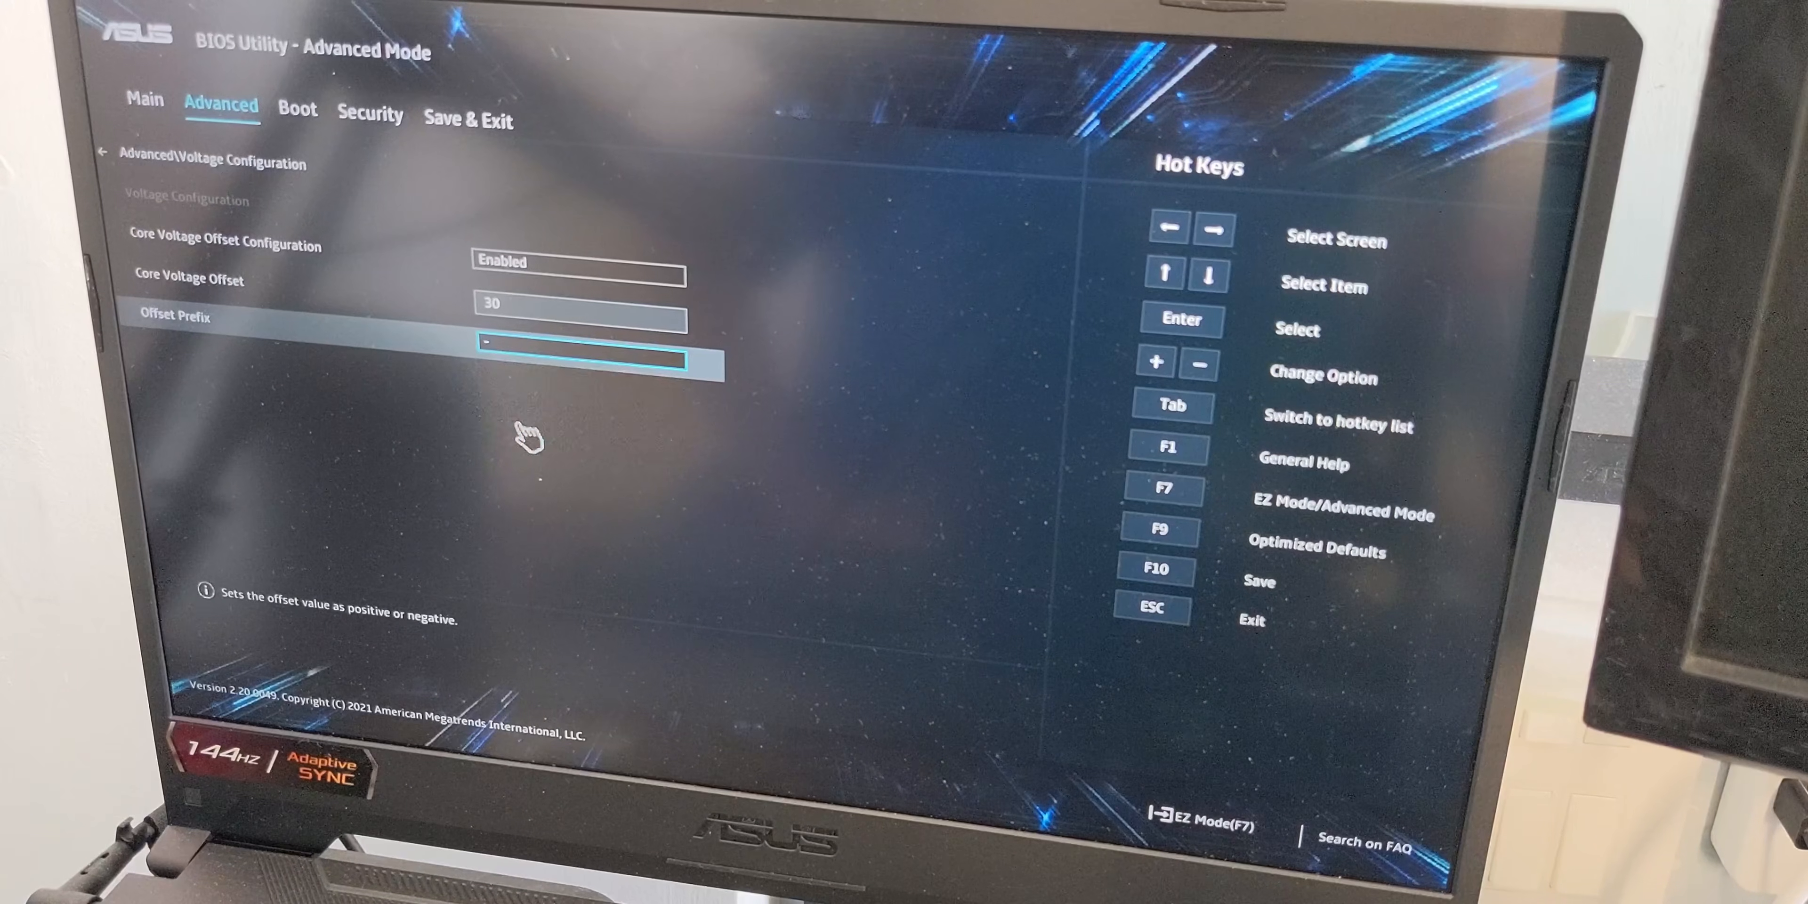
click(555, 323)
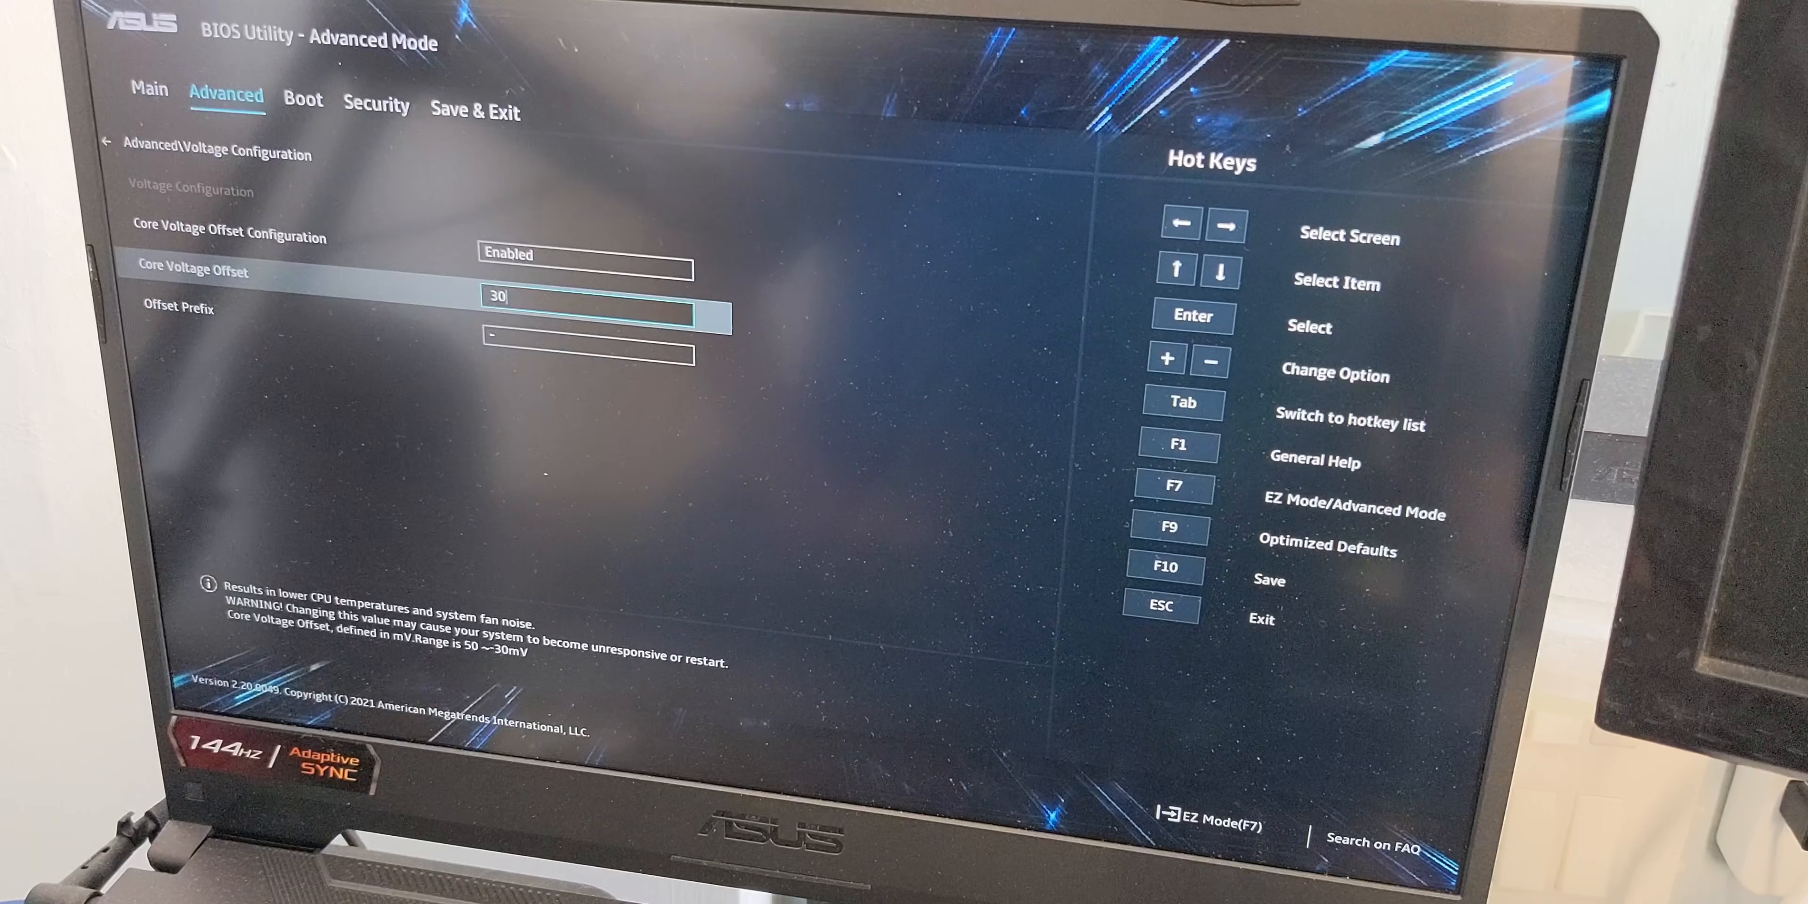
key(Up)
key(Down)
key(Down)
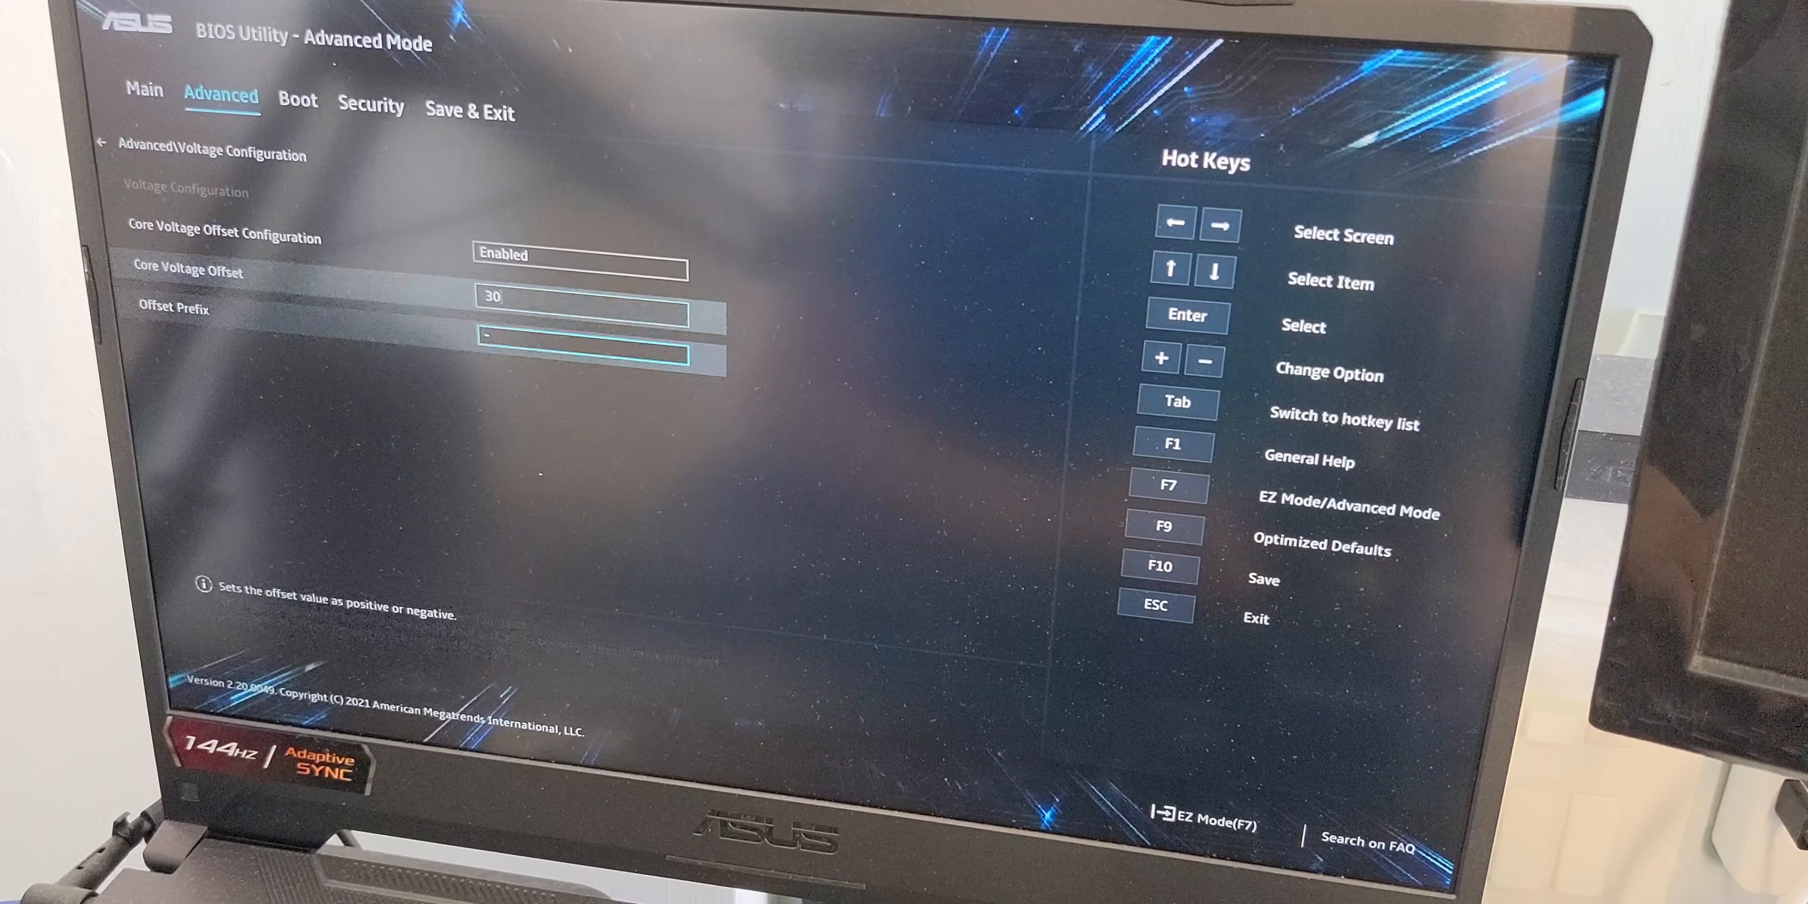
Step: Save the BIOS configuration changes and exit the setup
key(Up)
key(Up)
key(Right)
key(Right)
key(Right)
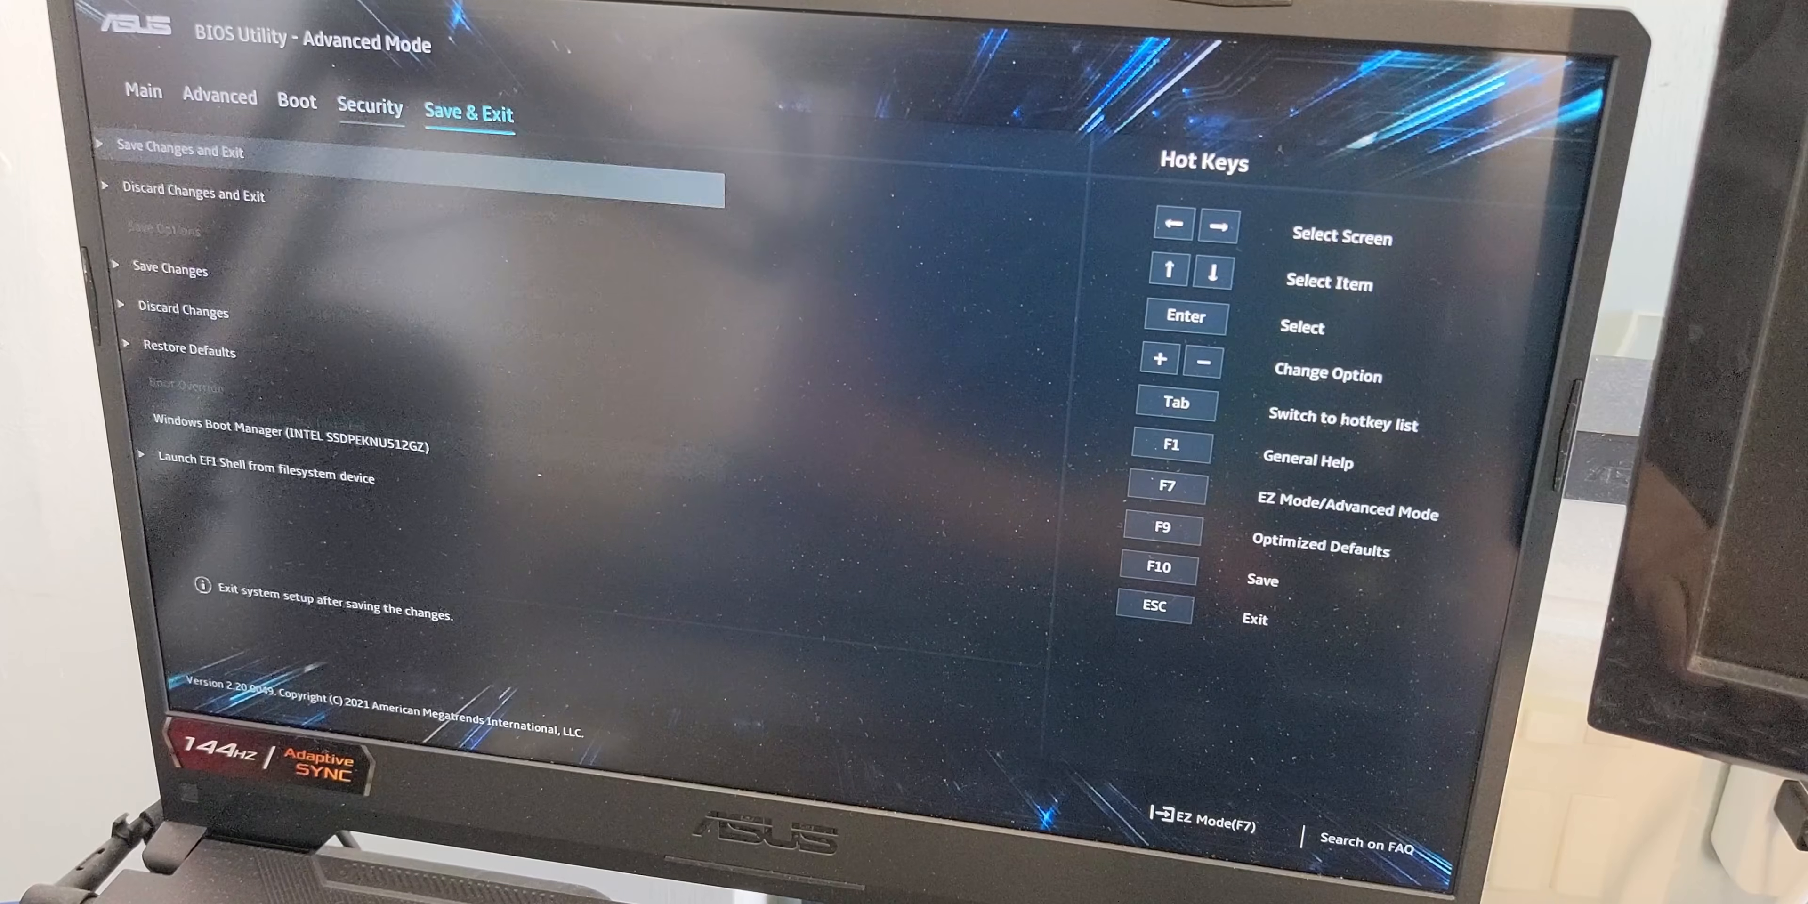
key(Return)
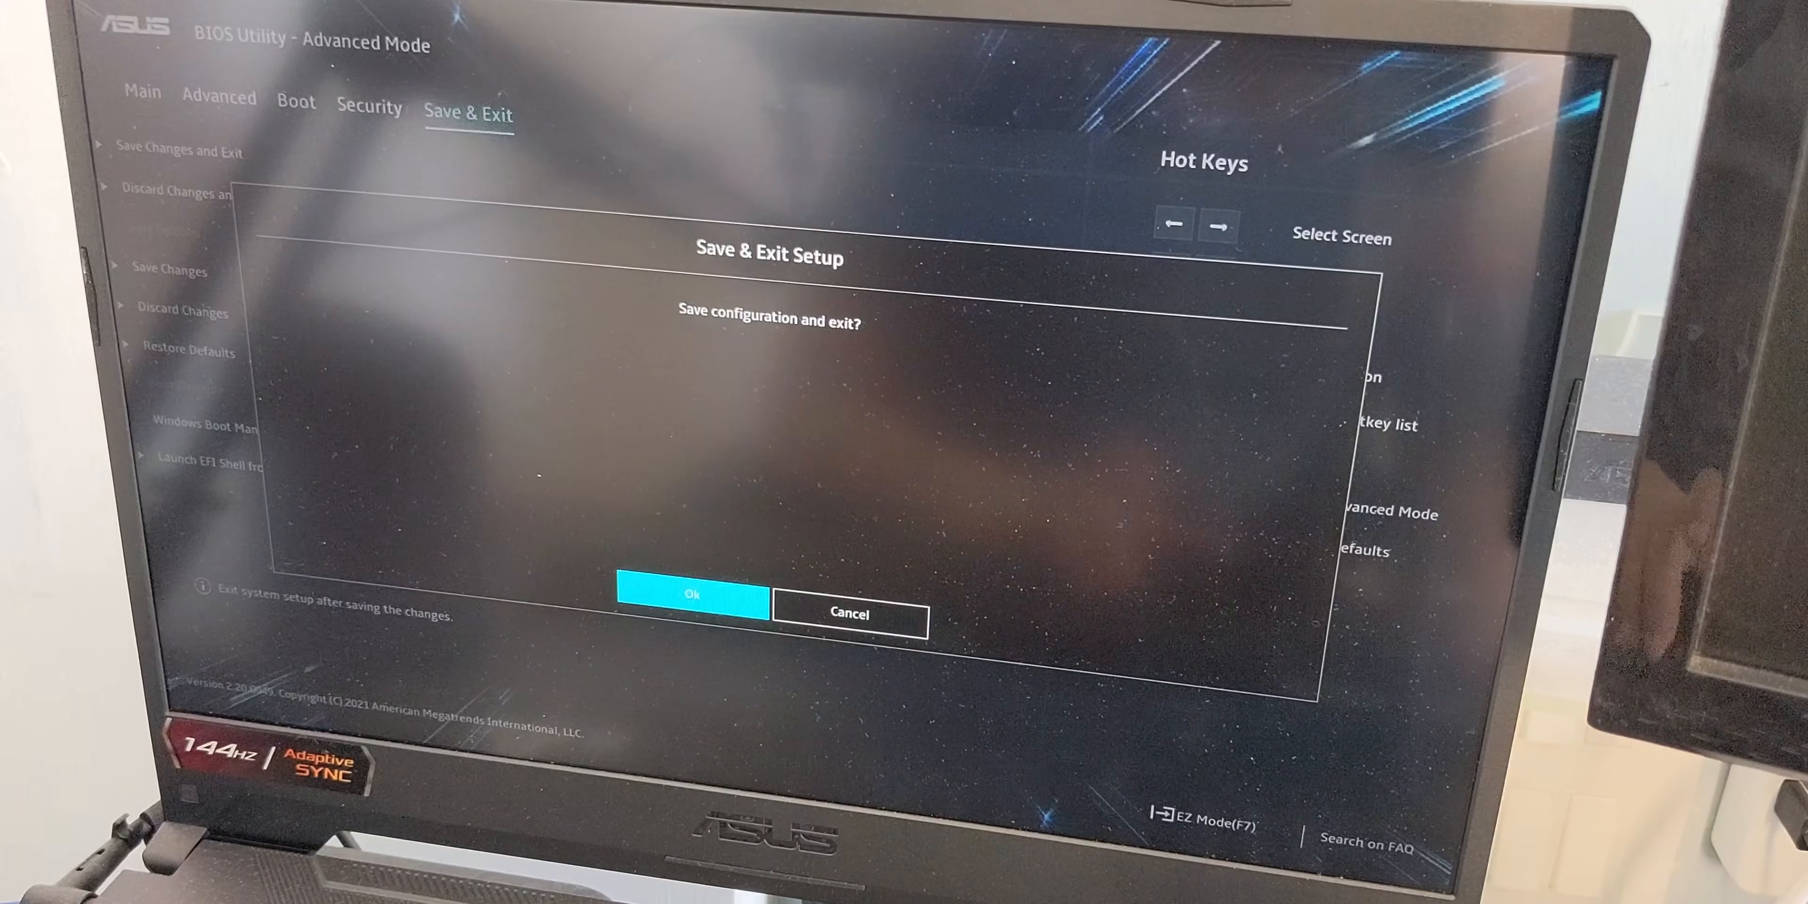
key(Return)
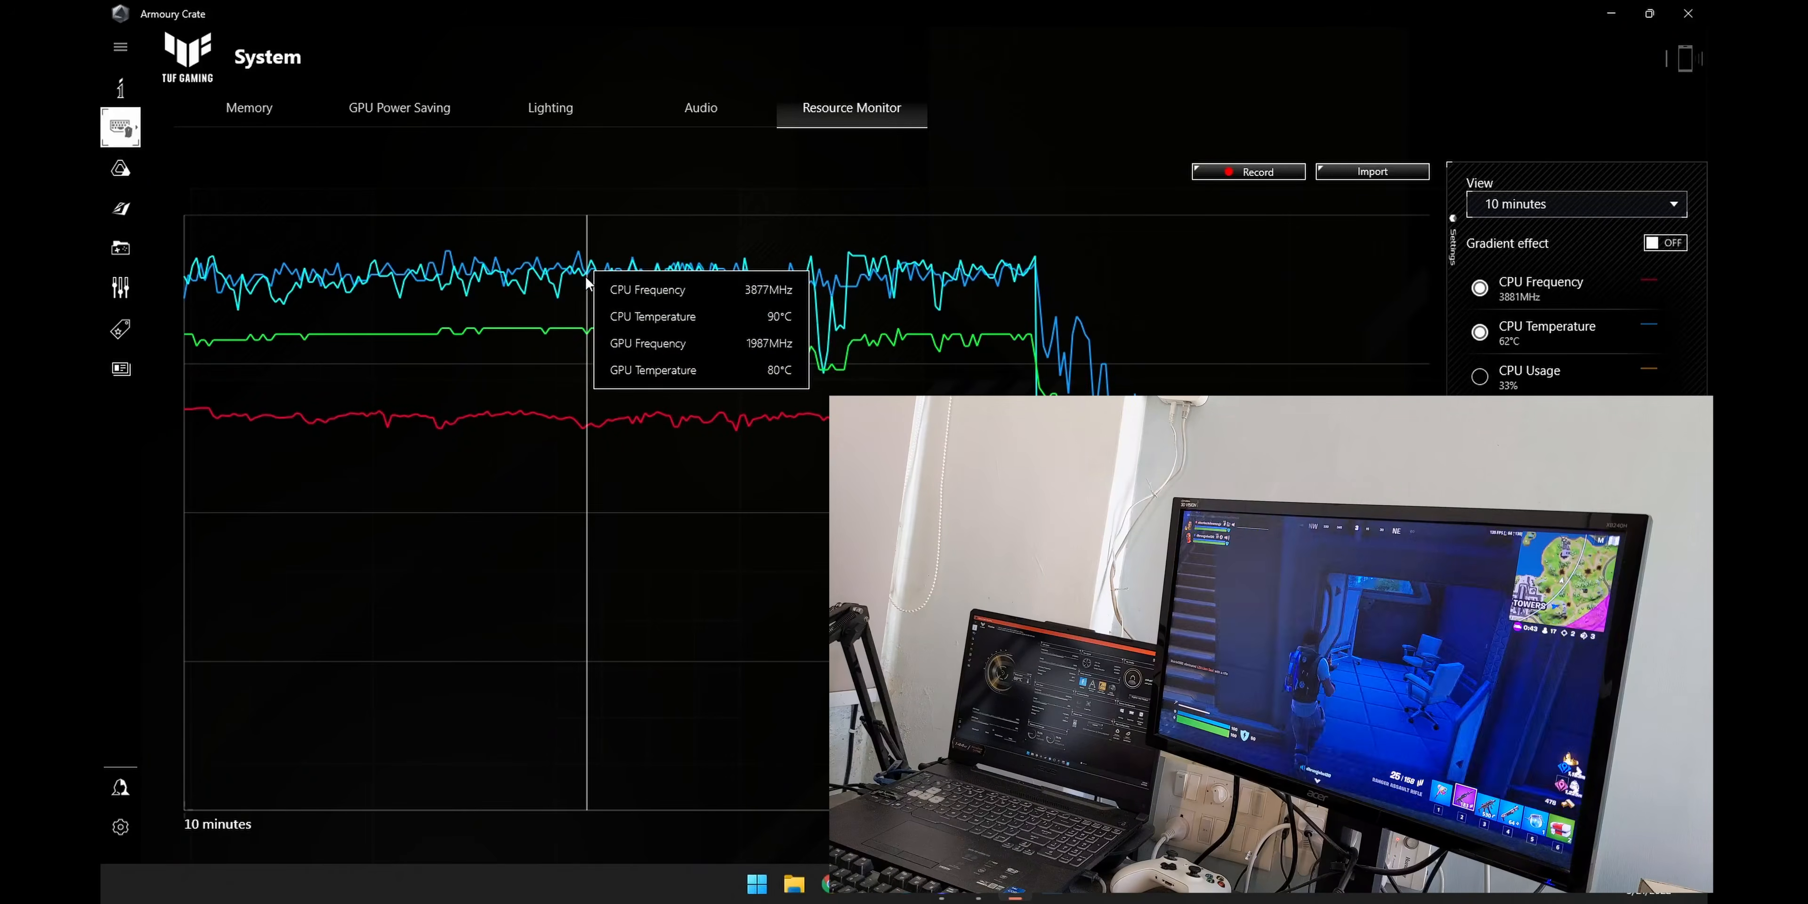
Step: Examine the 10-minute CPU and GPU frequency and temperature graph in Armoury Crate's Resource Monitor, and close the program
mouse_move(633, 285)
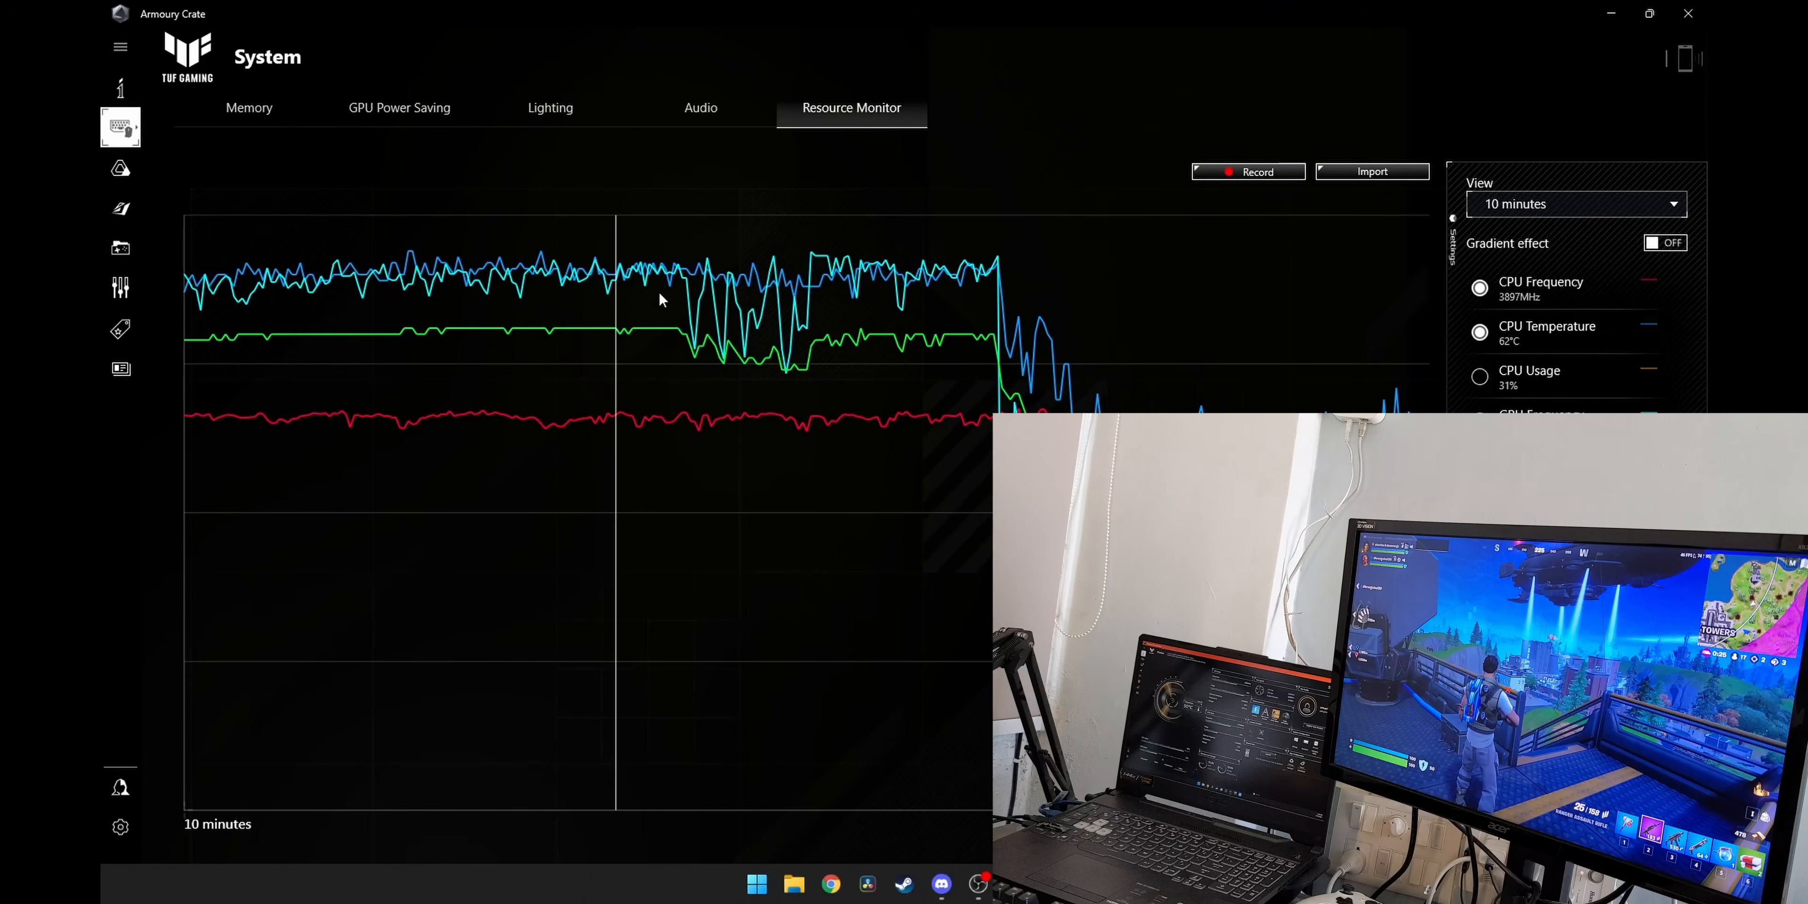
click(119, 90)
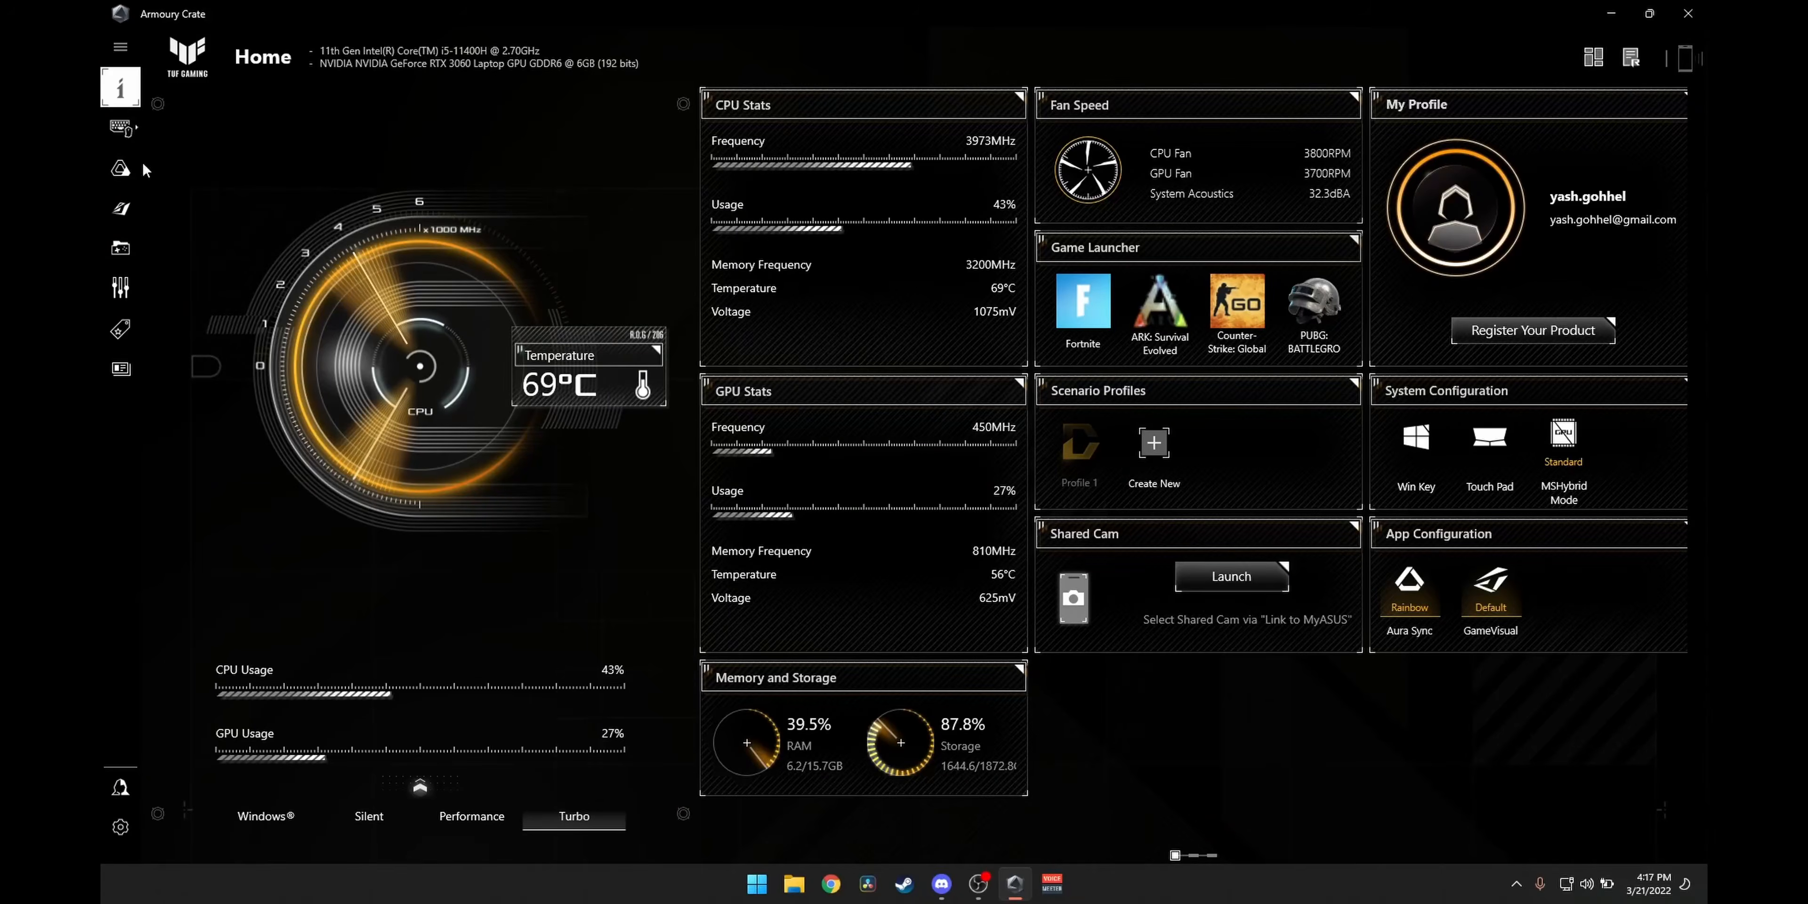
click(126, 129)
click(815, 111)
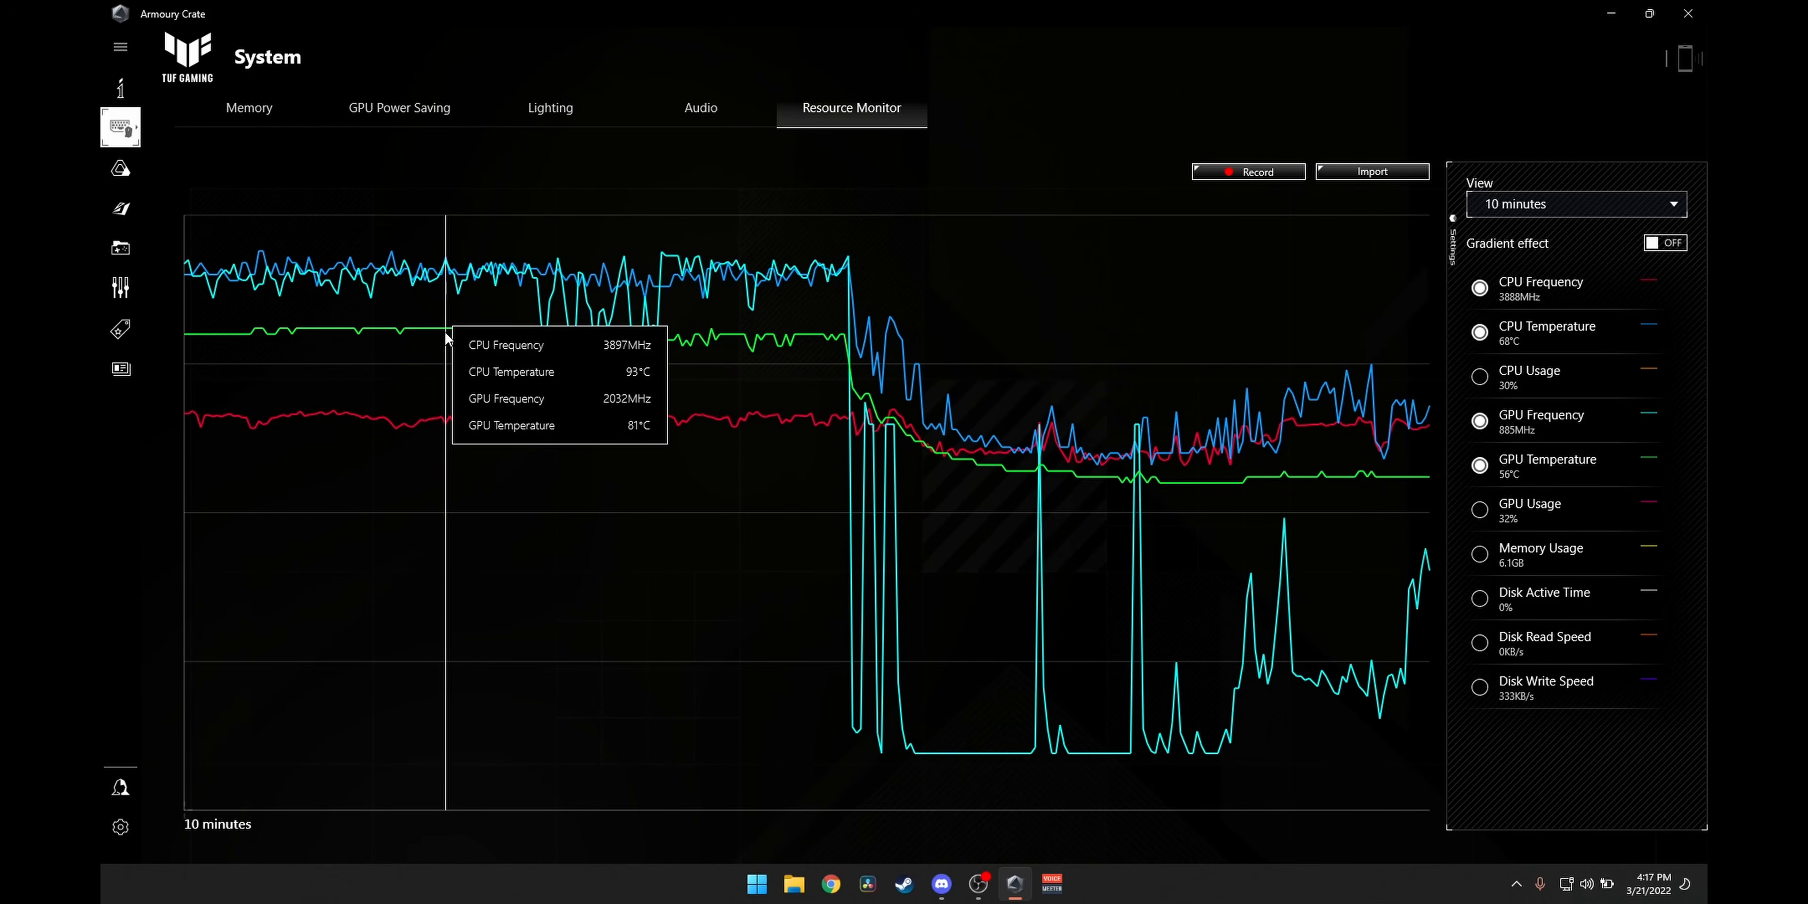
mouse_move(446, 329)
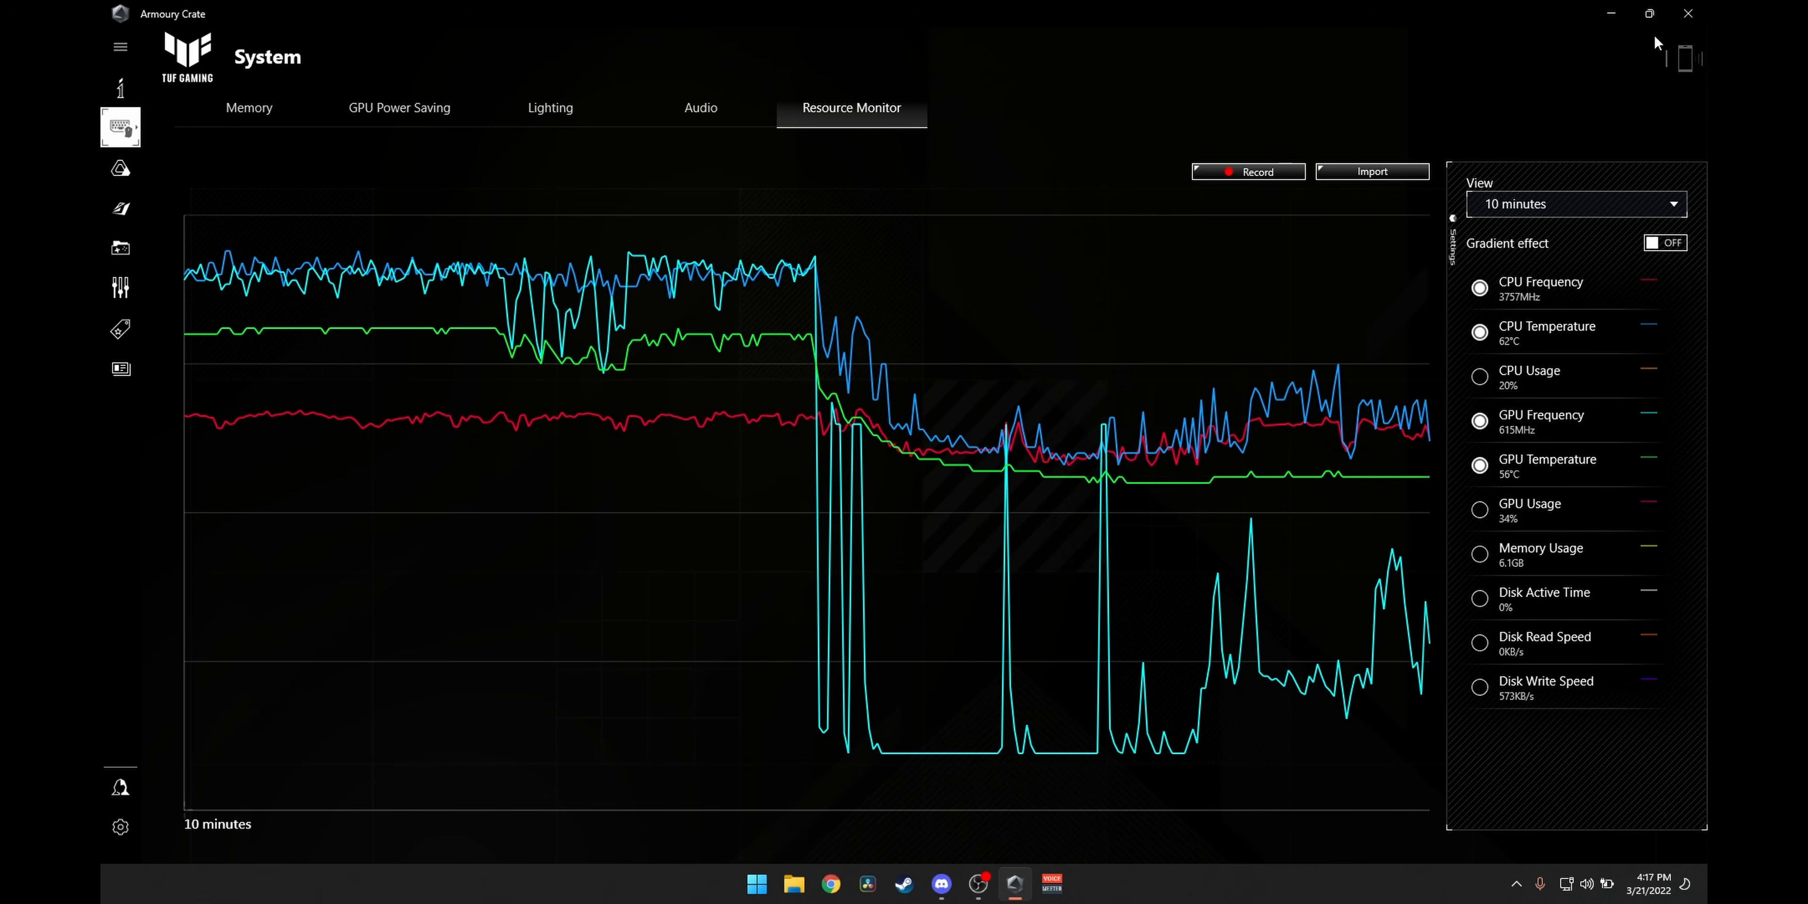
click(1687, 13)
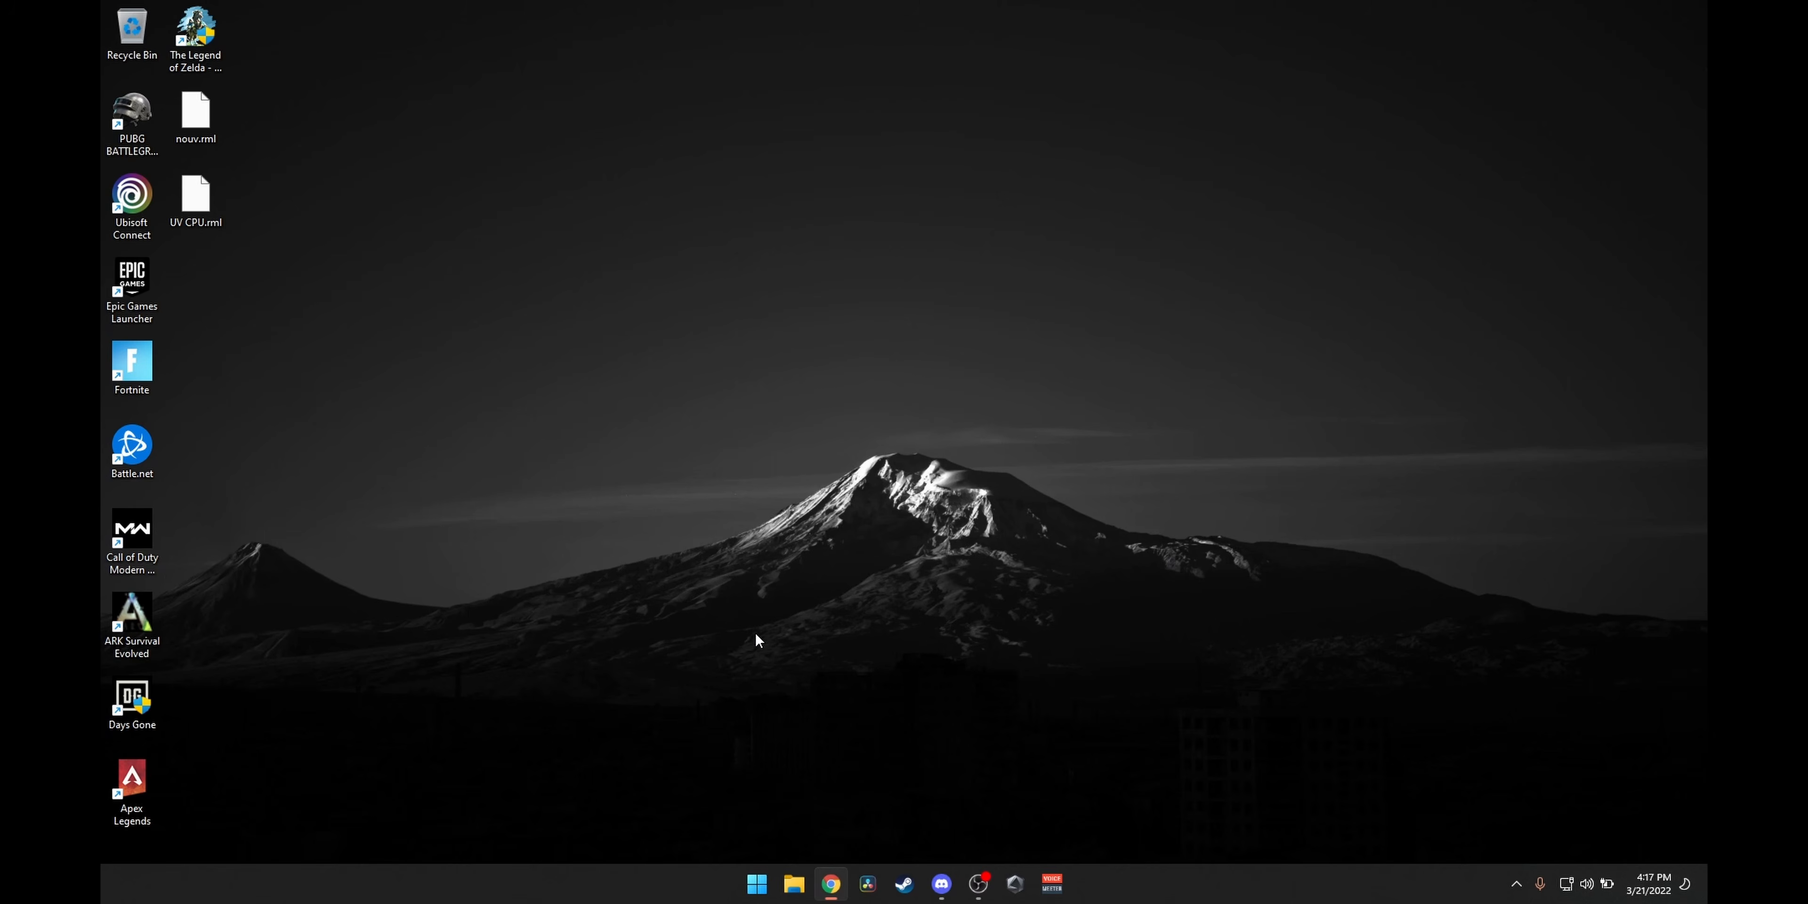
Step: Search for MSI Afterburner in Chrome, download MSIAfterburnerSetup.zip from the msi.com Afterburner page, and close the browser
key(alt+Tab)
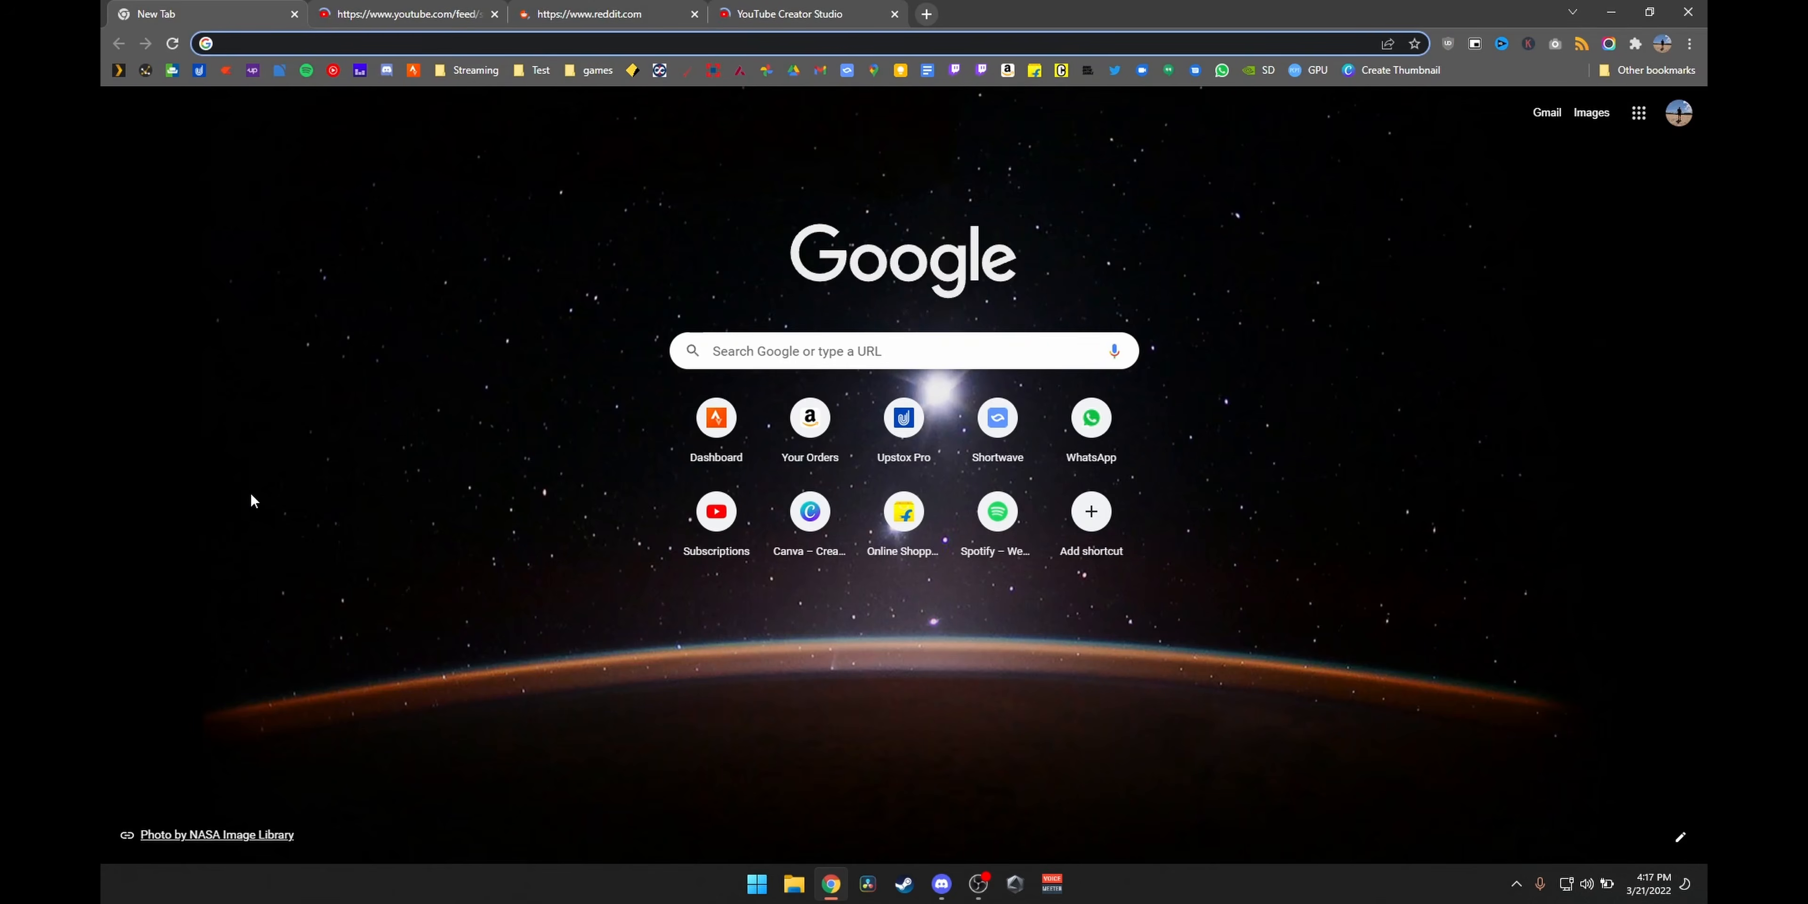
text(msi after)
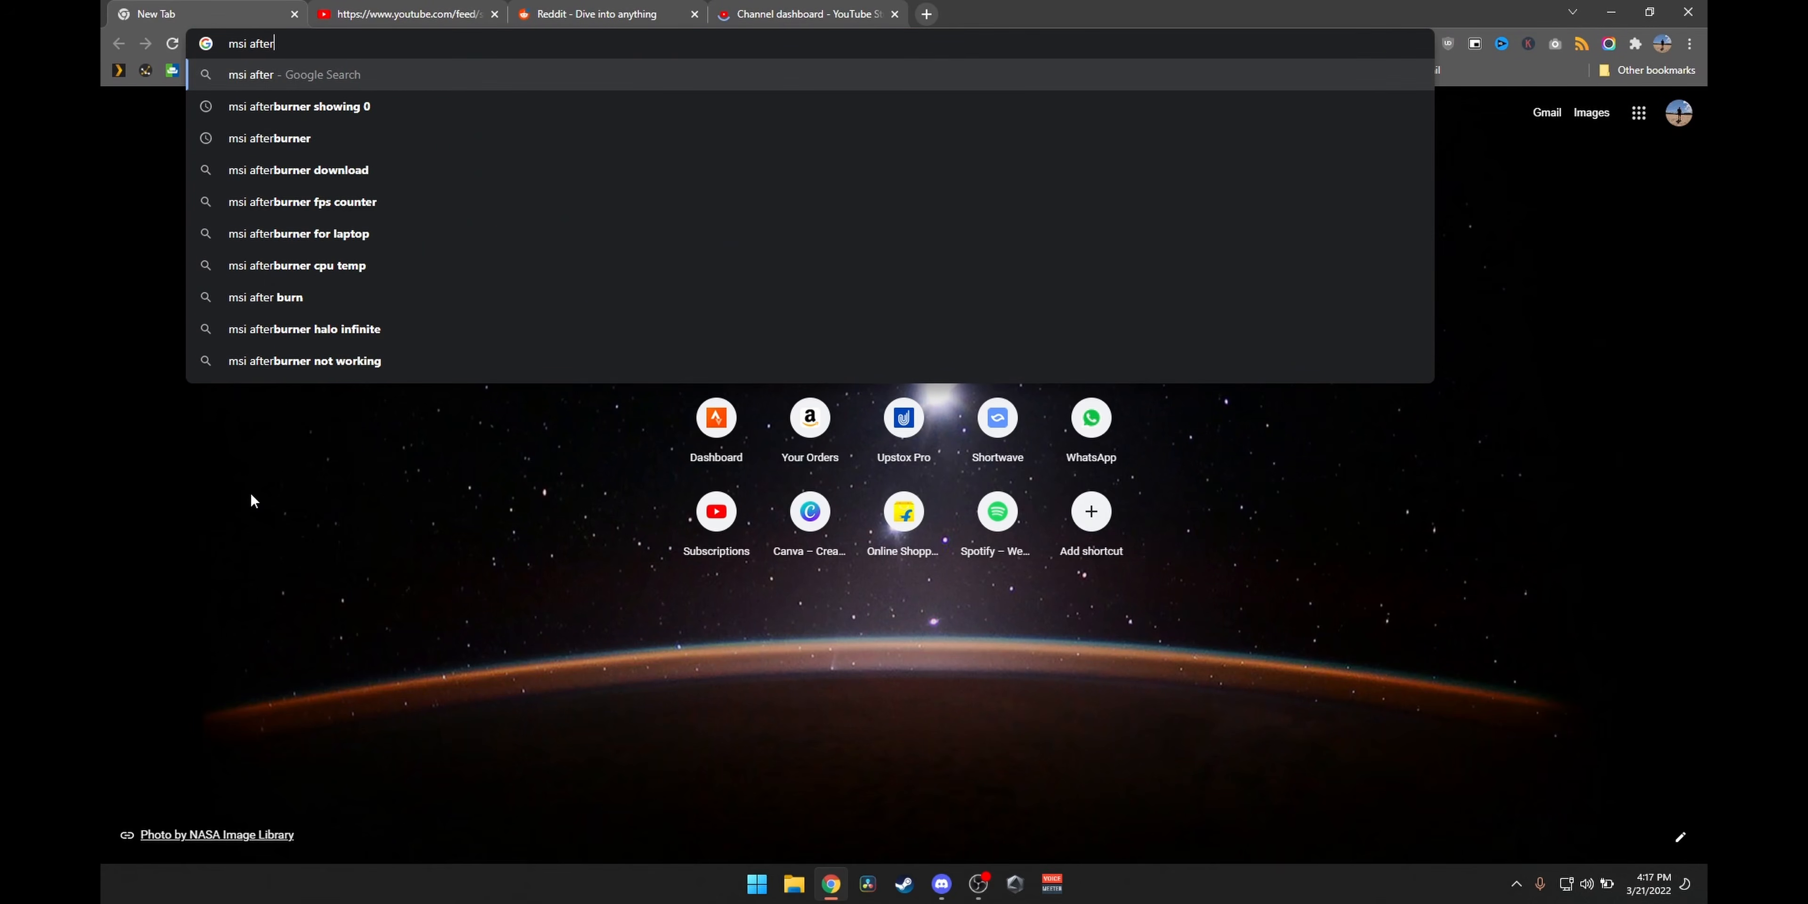
key(Down)
key(Down)
key(Return)
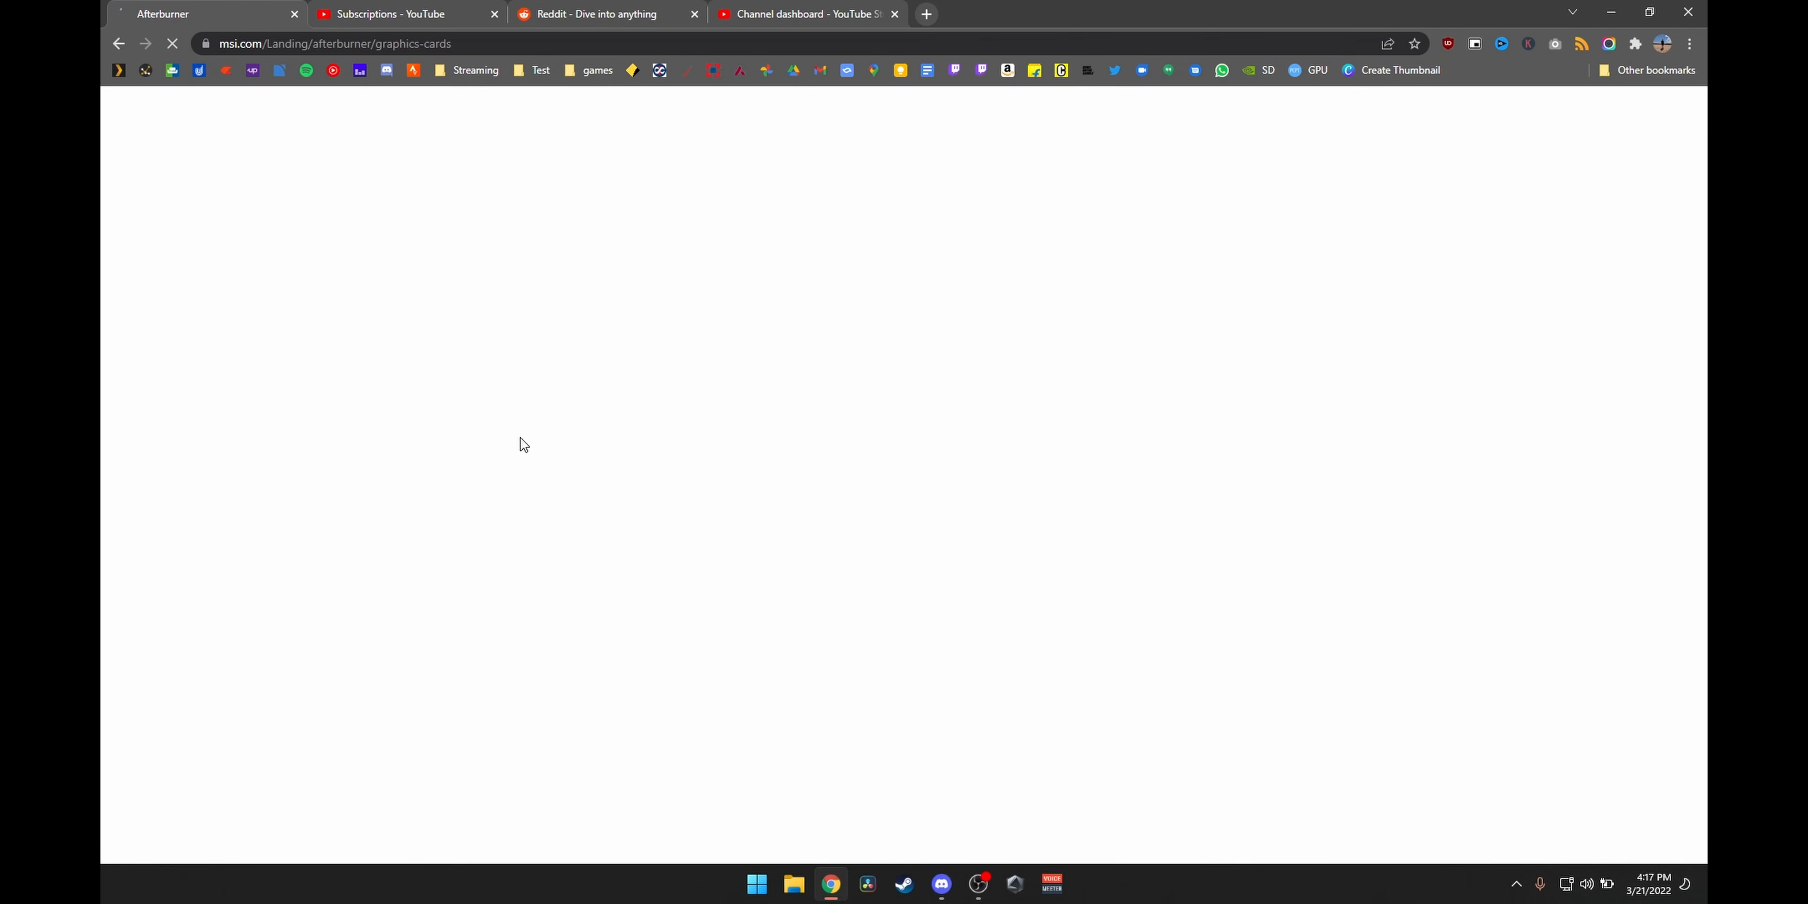
scroll(534, 498, down, 2)
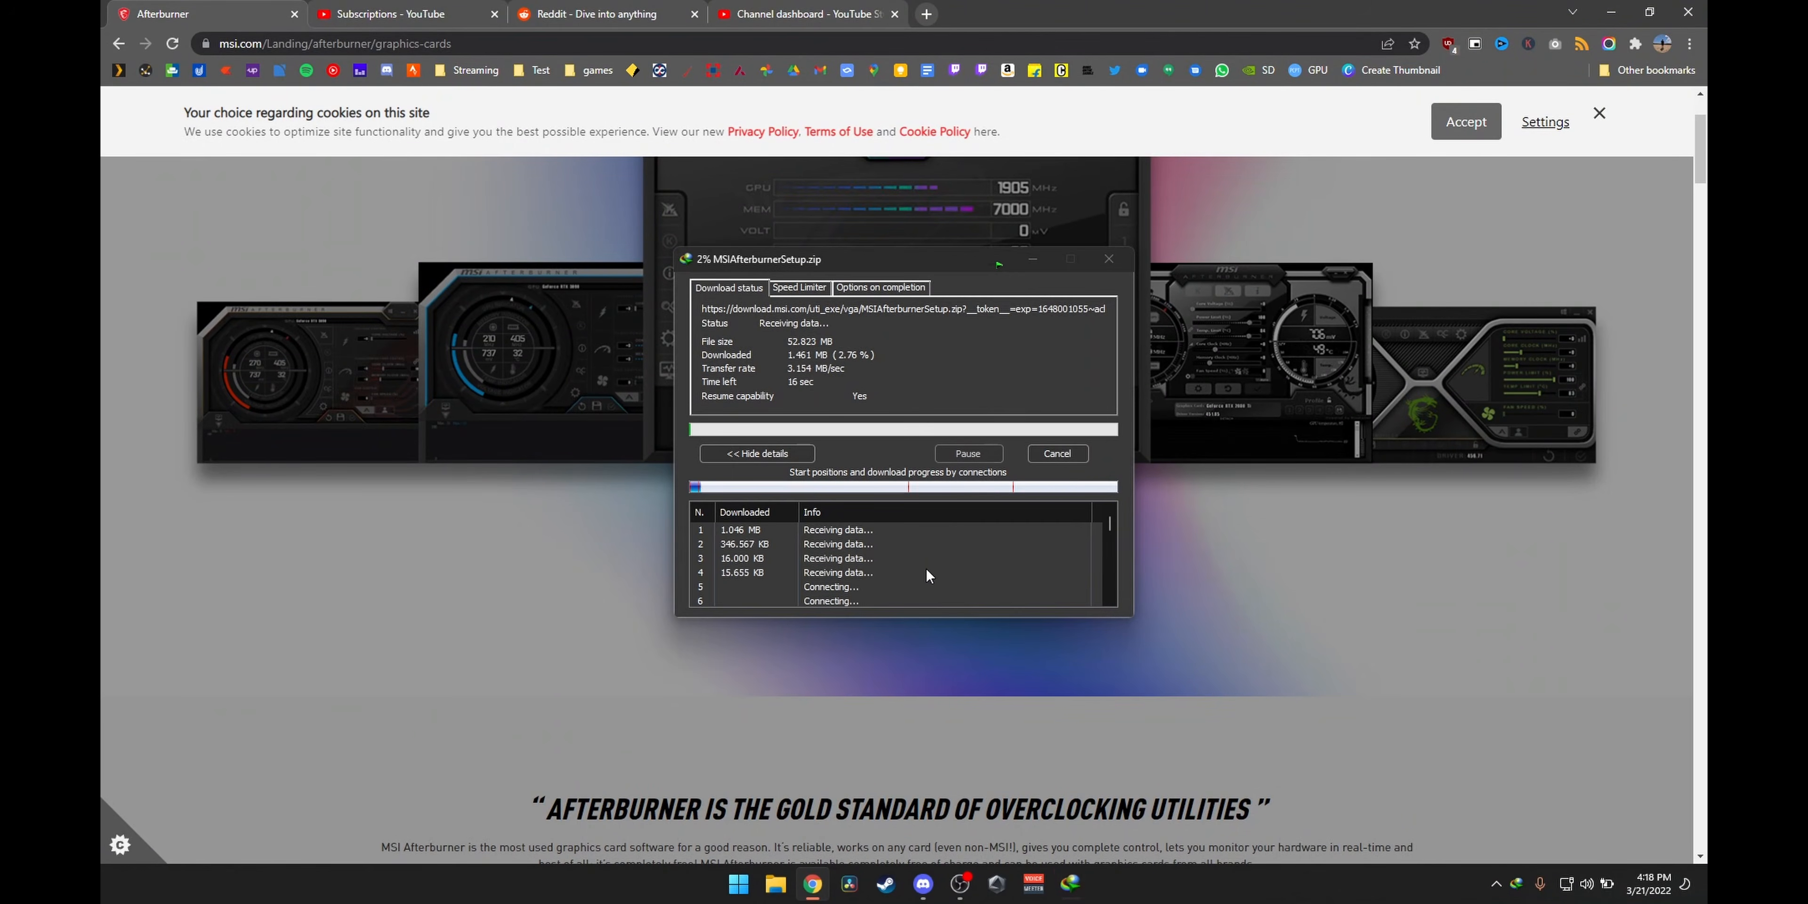
click(1706, 6)
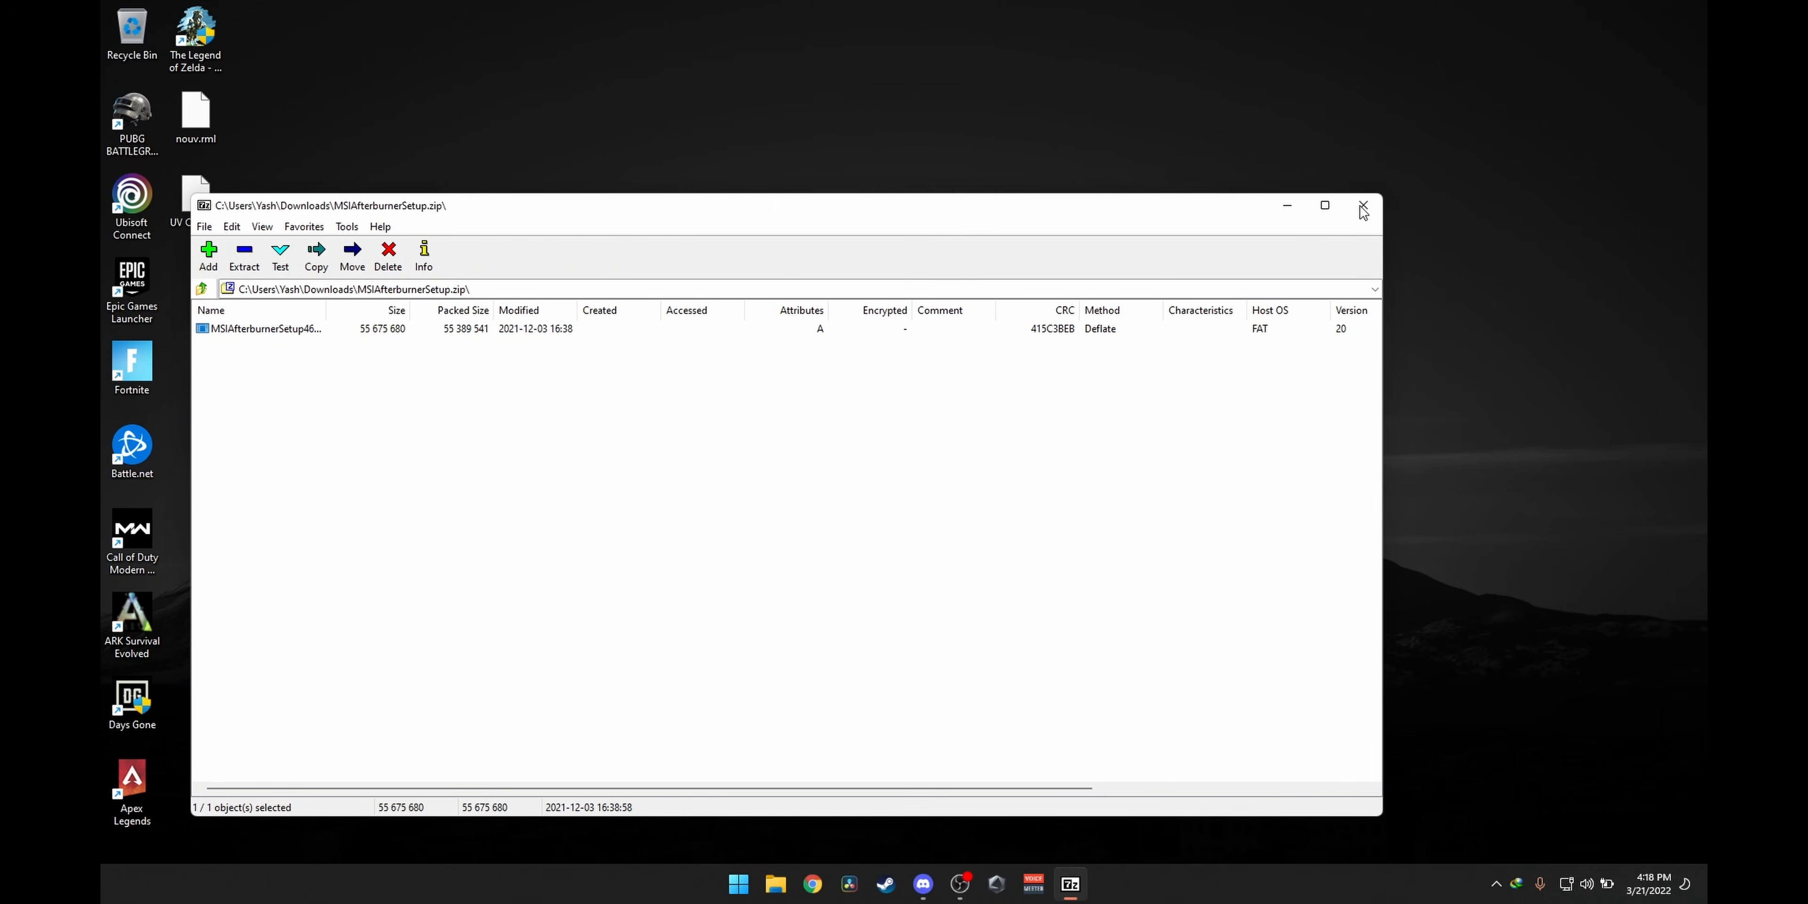
Step: Install MSI Afterburner 4.6.4 in English with RivaTuner Statistics Server into C:\Program Files (x86)\MSI Afterburner
double_click(266, 329)
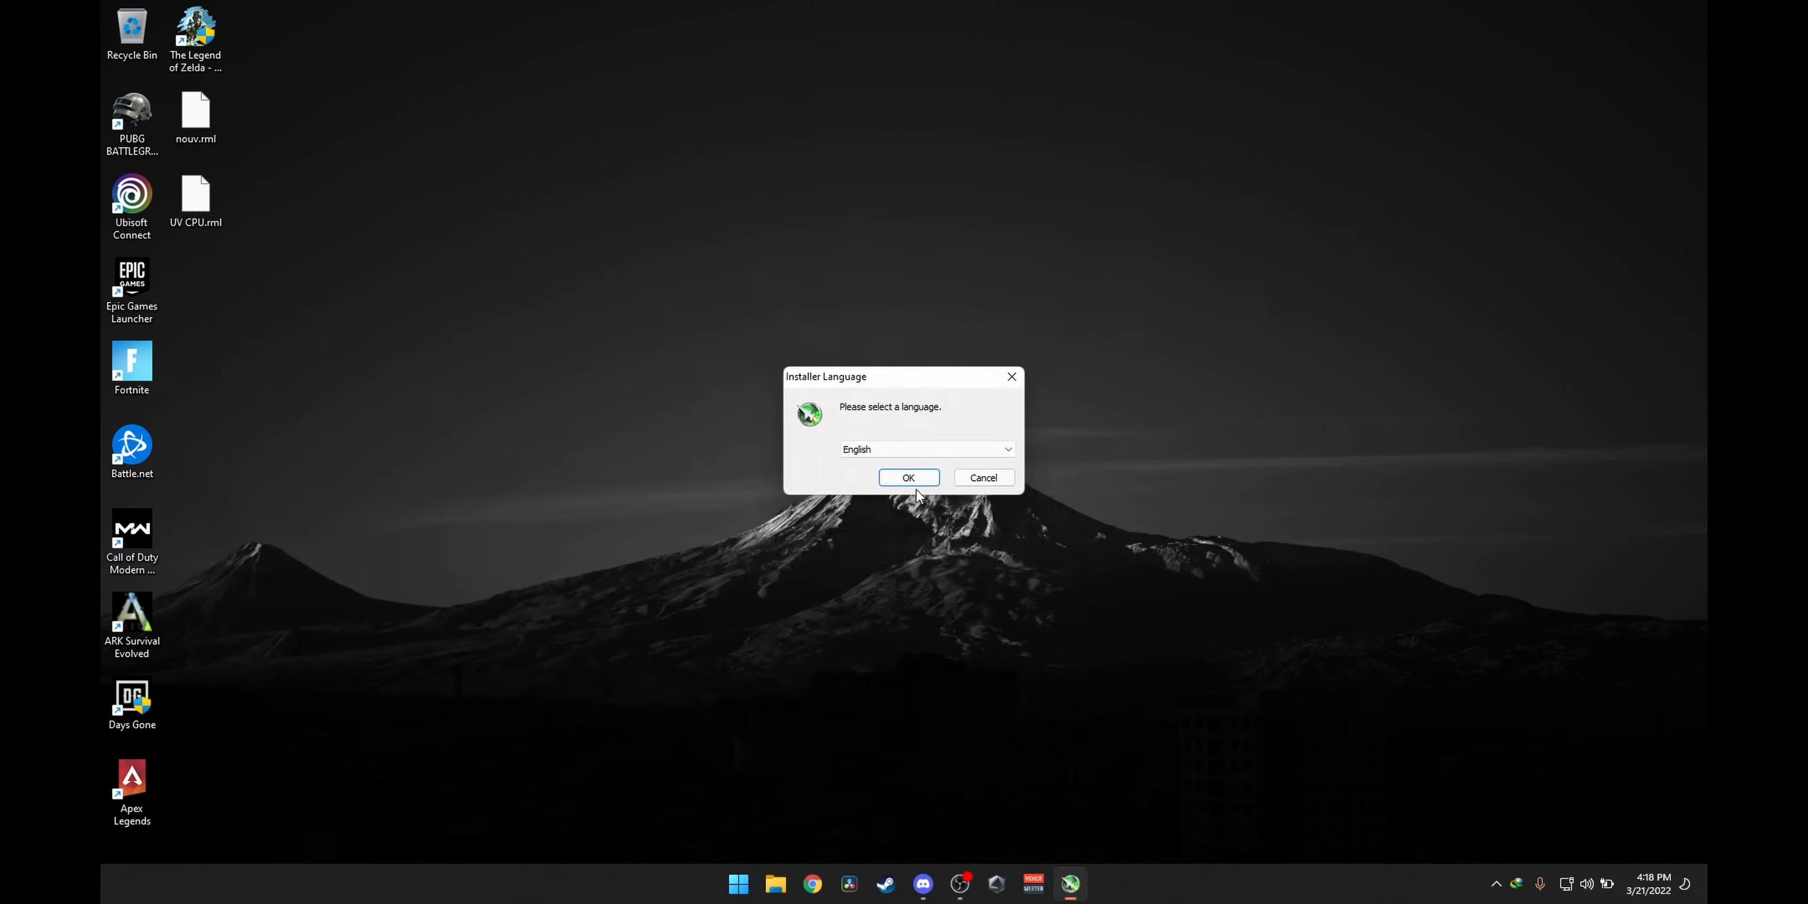
click(902, 478)
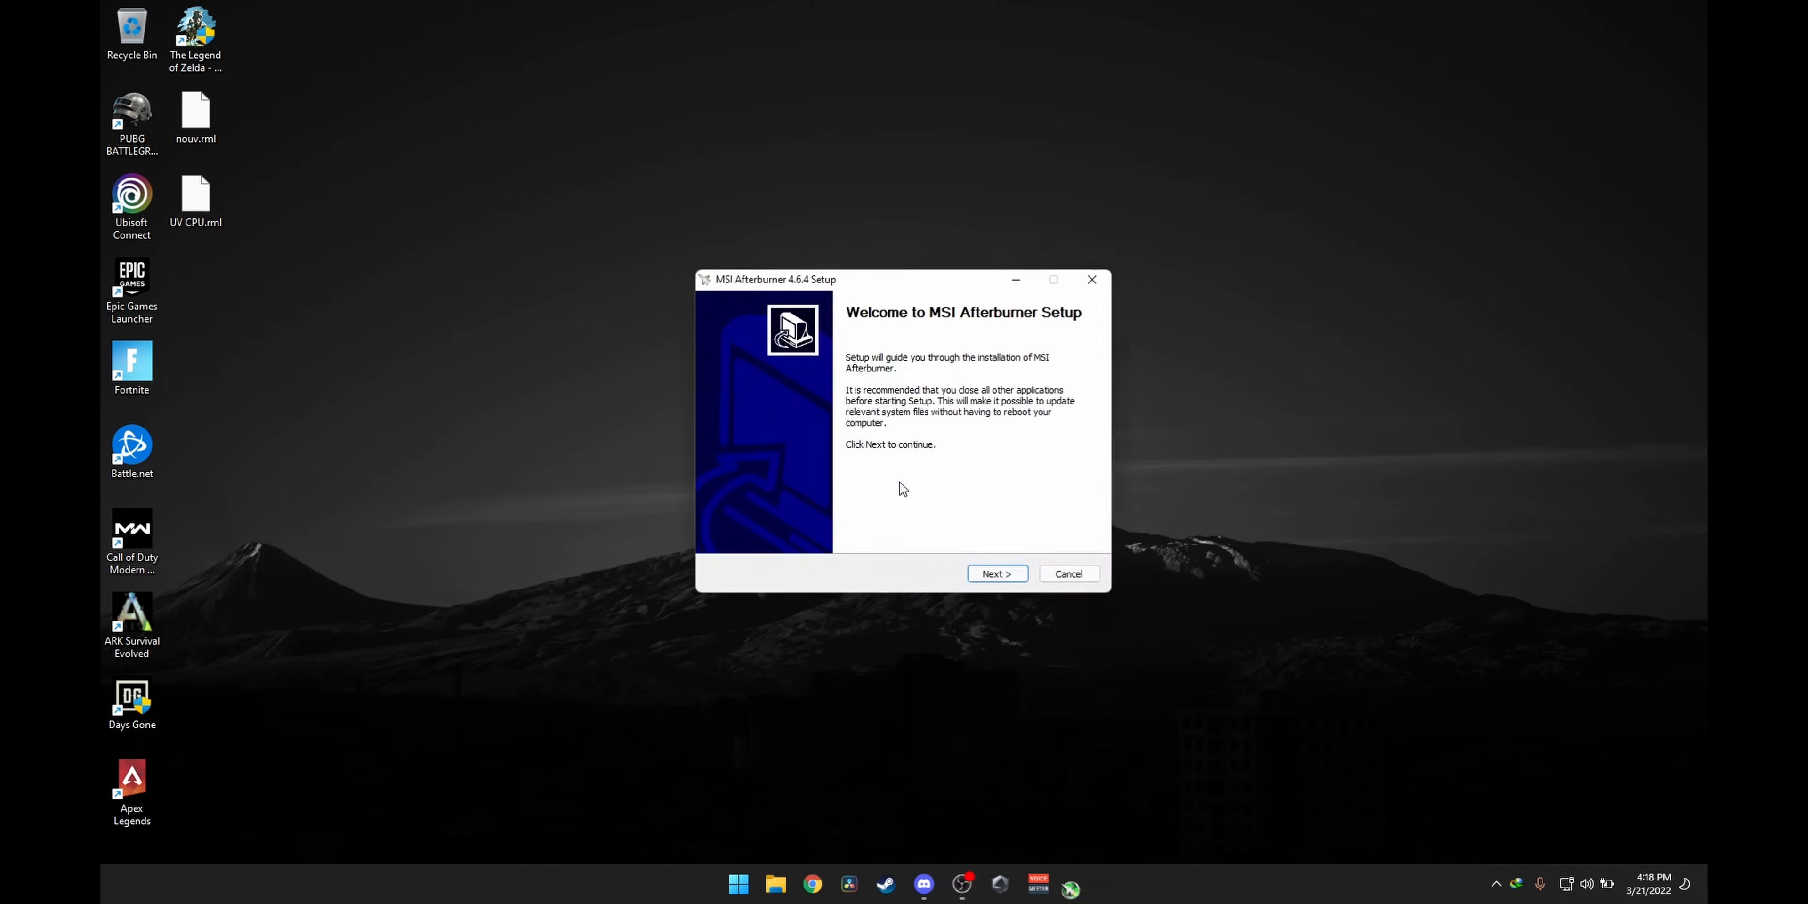
click(987, 577)
click(976, 574)
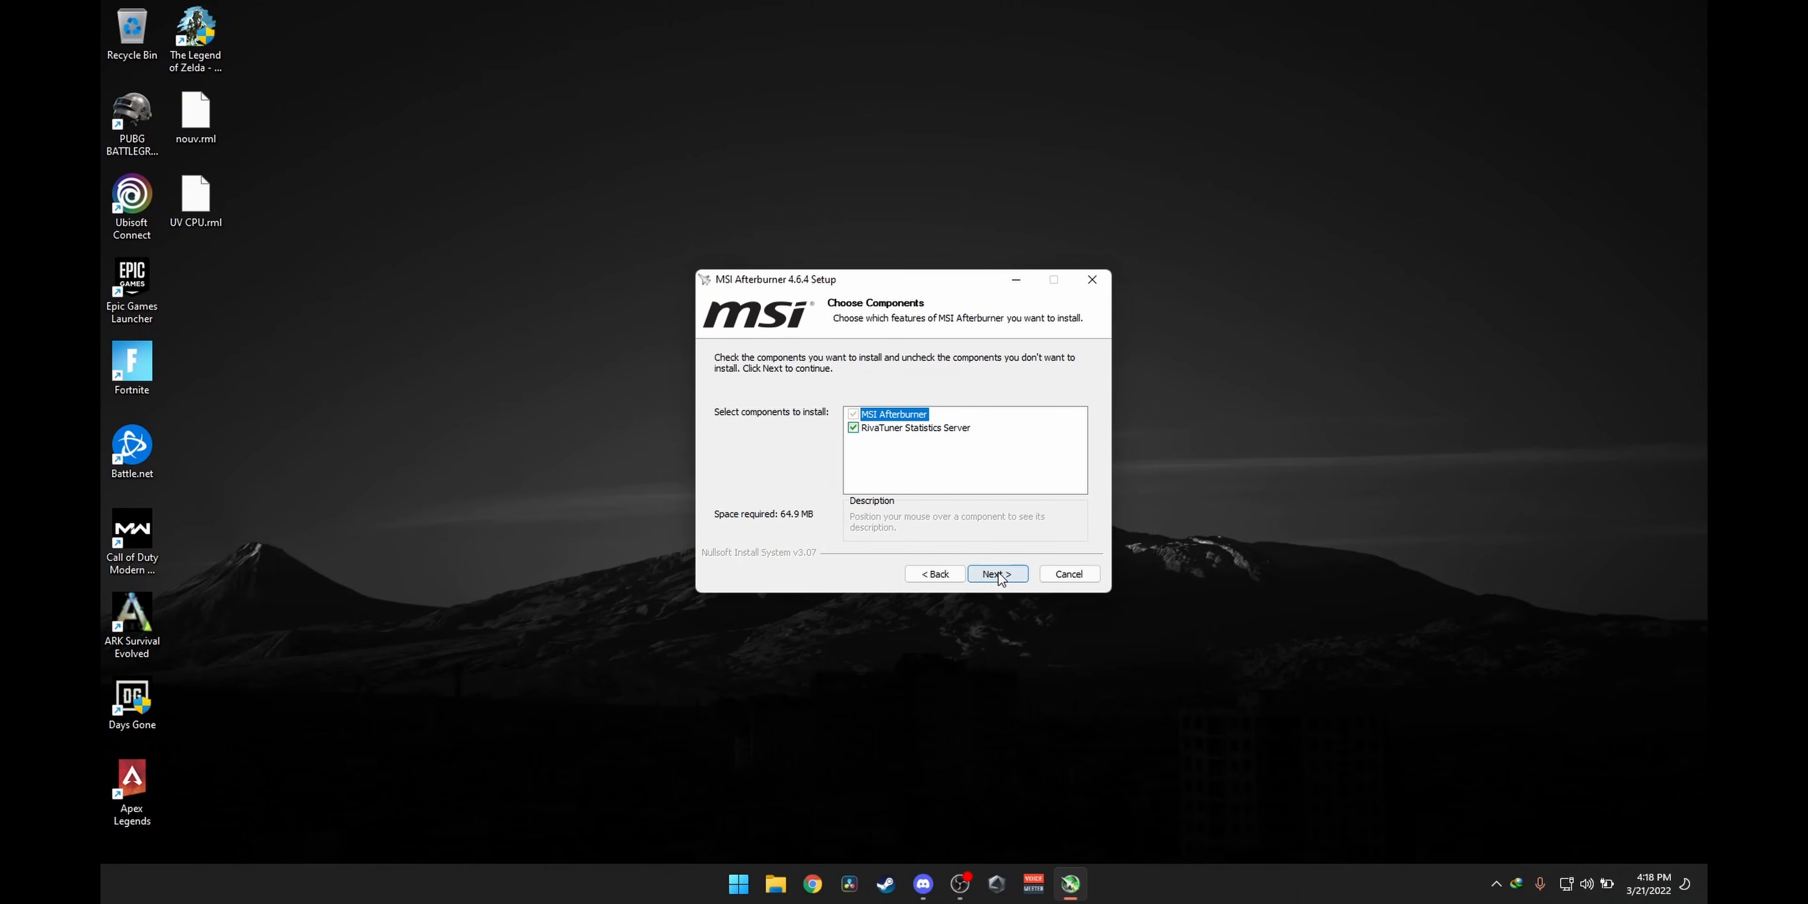
click(1013, 568)
click(1004, 573)
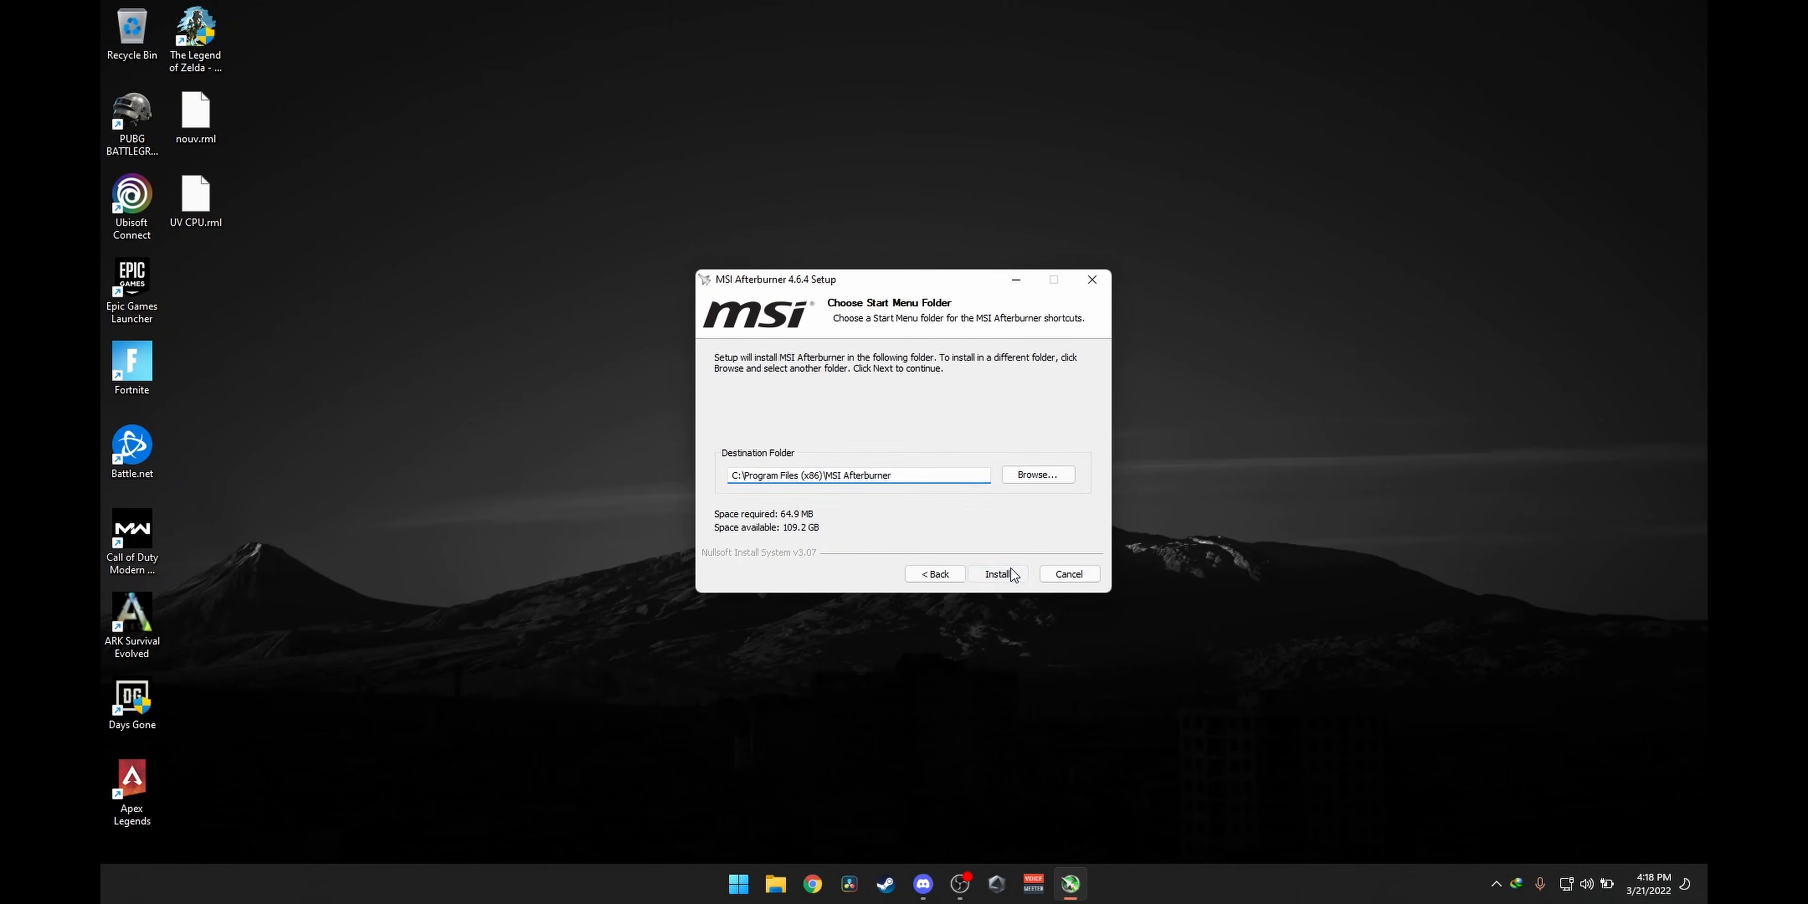
click(994, 577)
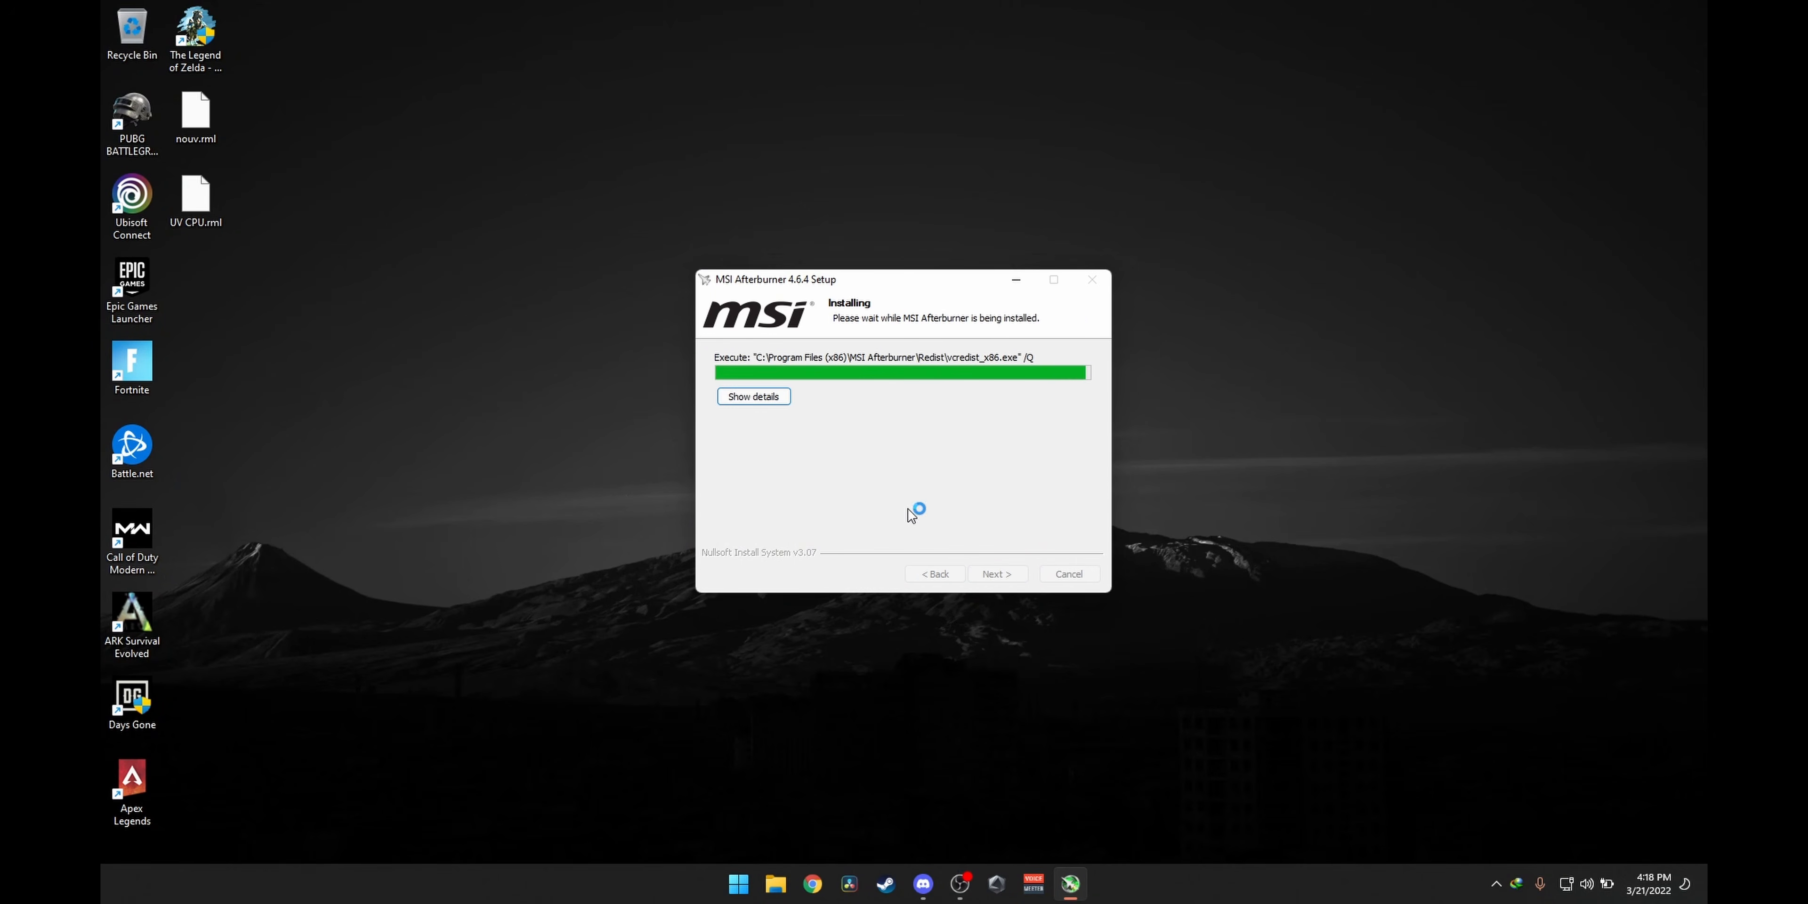
click(992, 572)
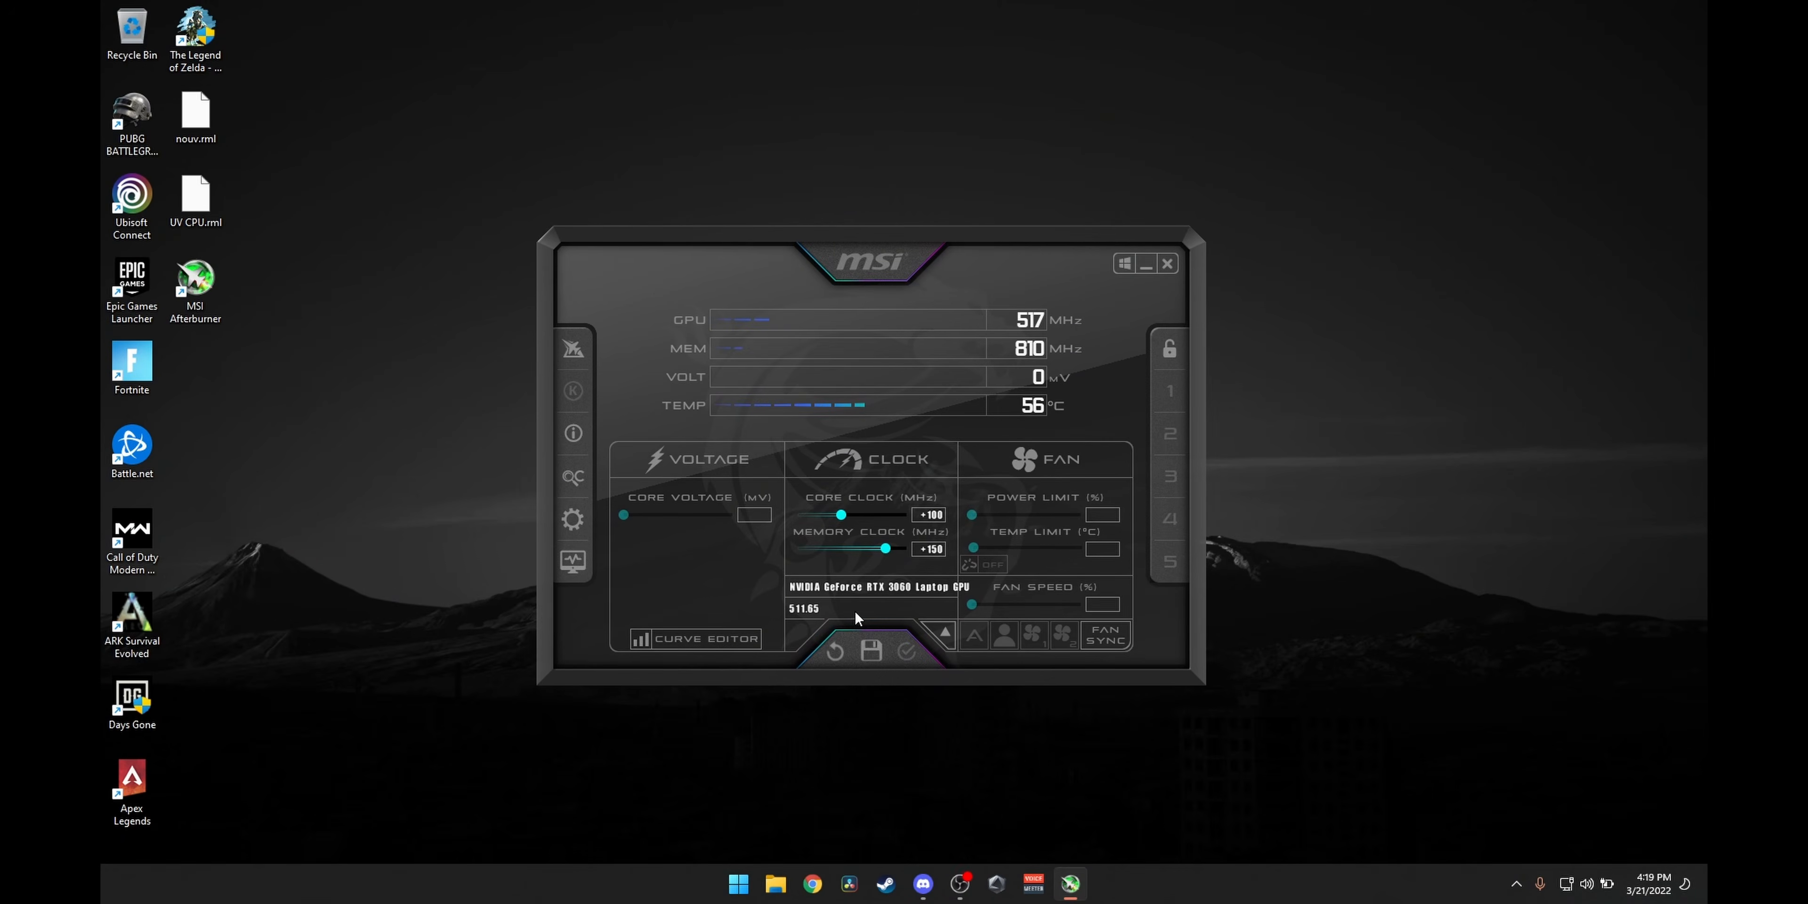
Step: Change the MSI Afterburner user interface skin to Default MSI Afterburner v3 skin - big edition
click(572, 520)
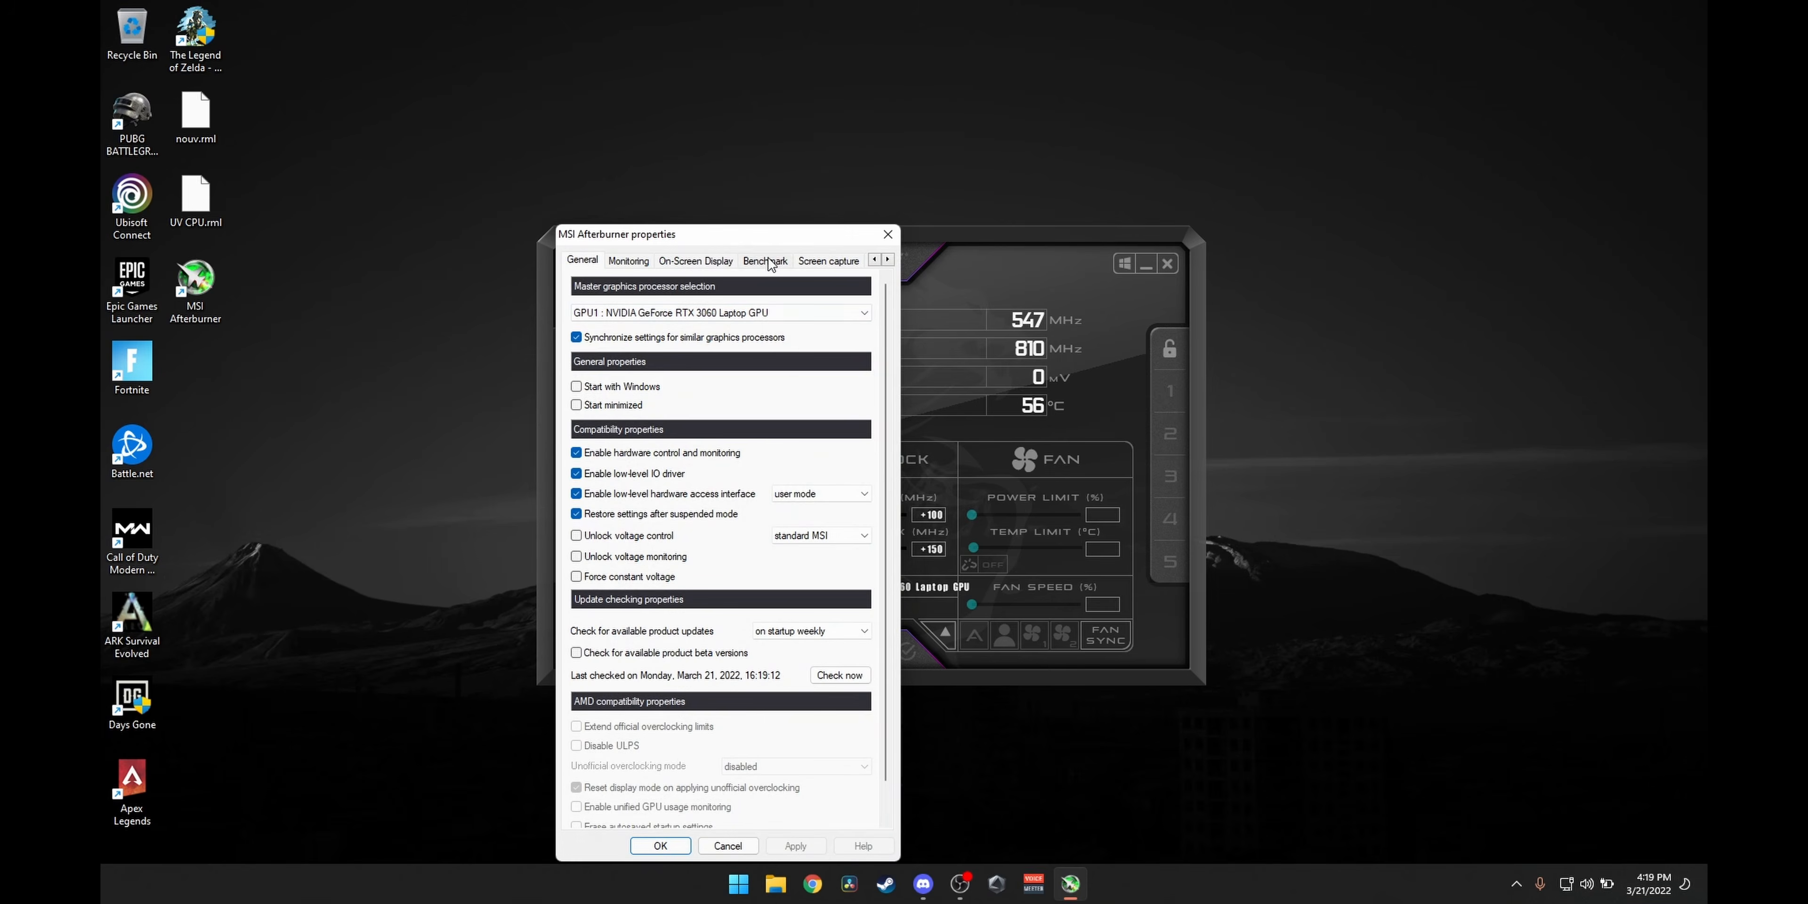
click(839, 262)
click(772, 262)
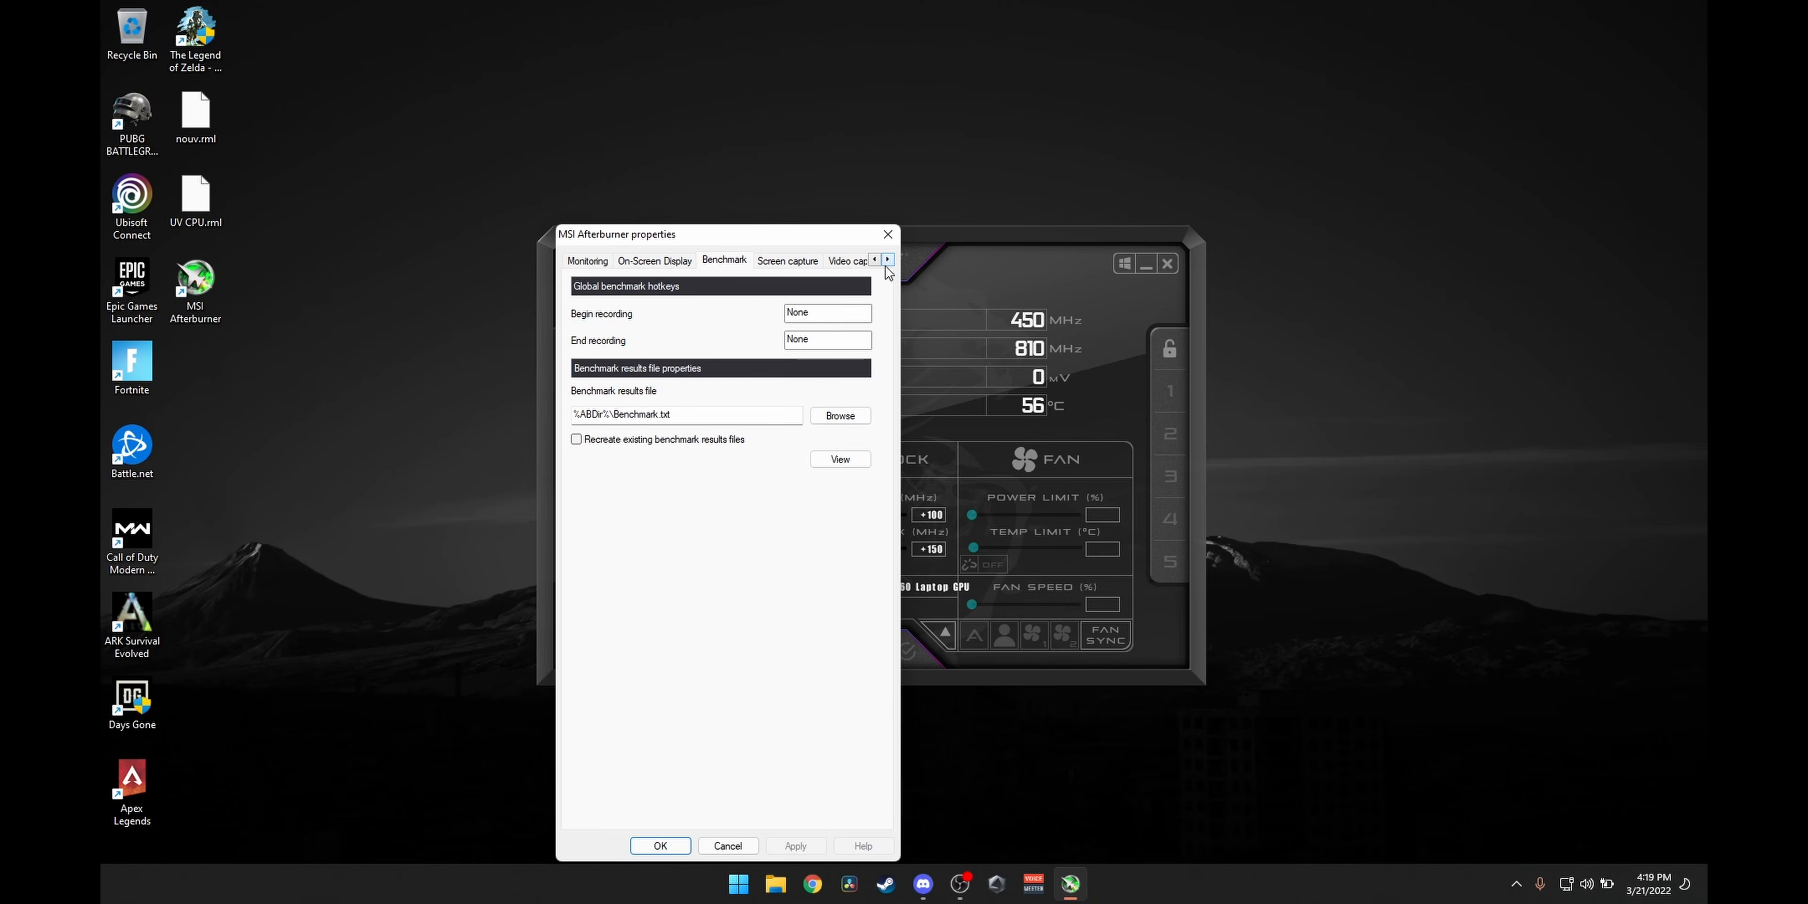
click(841, 262)
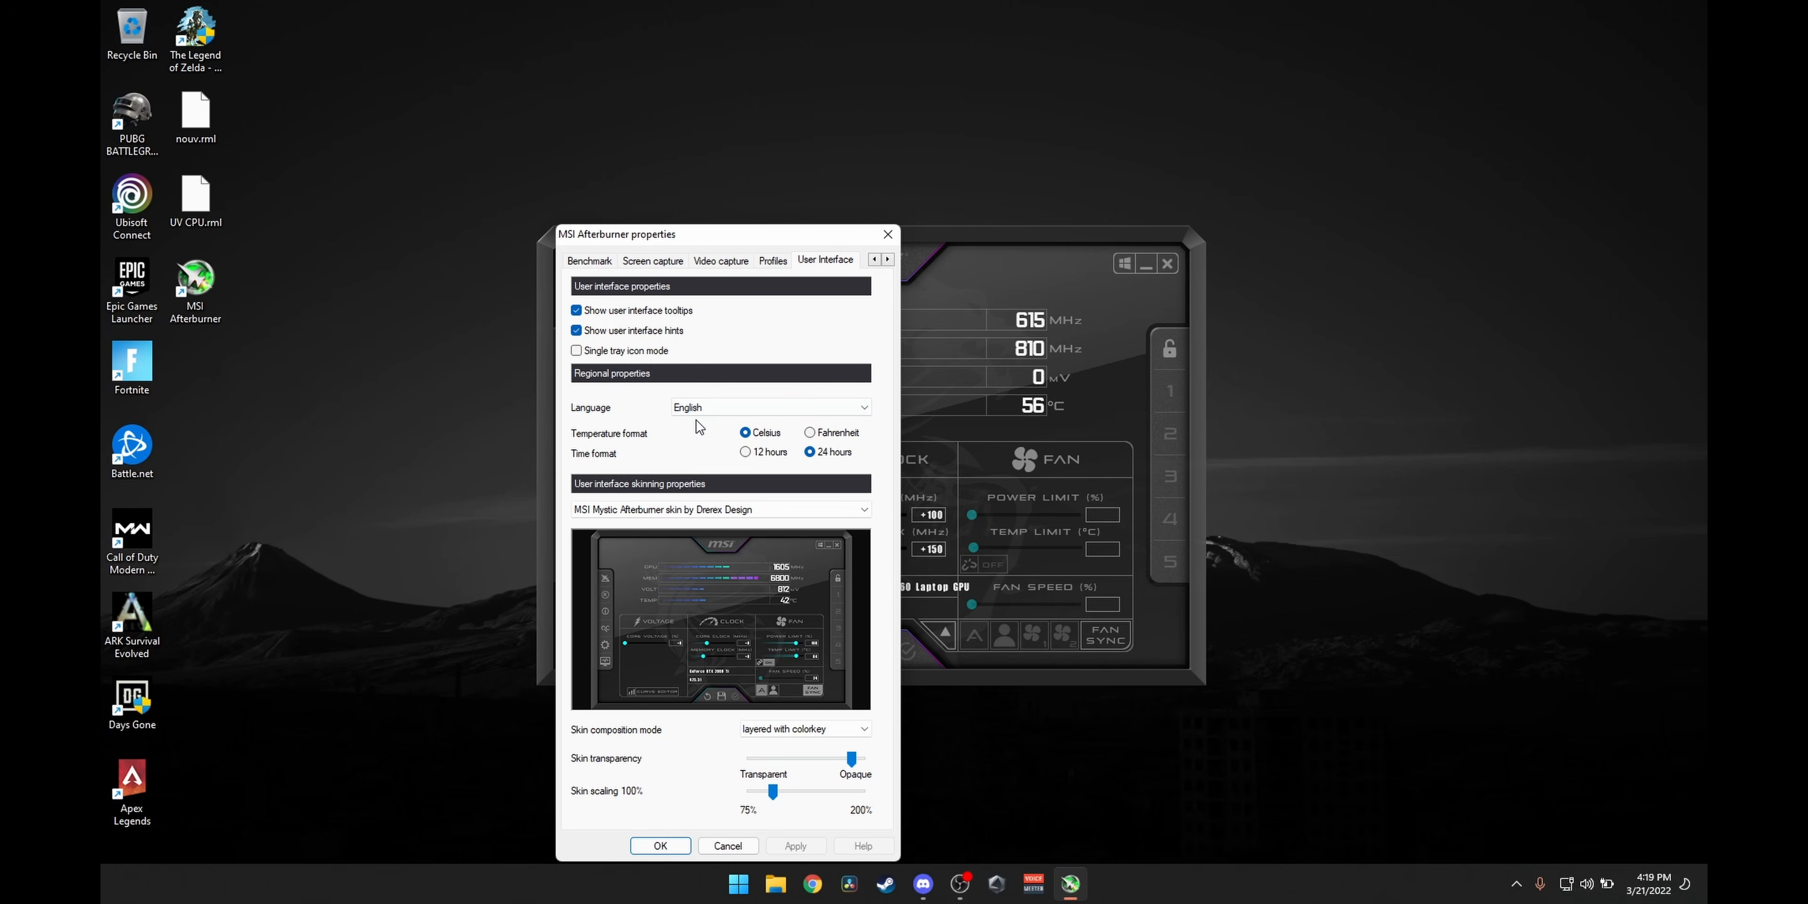
click(648, 511)
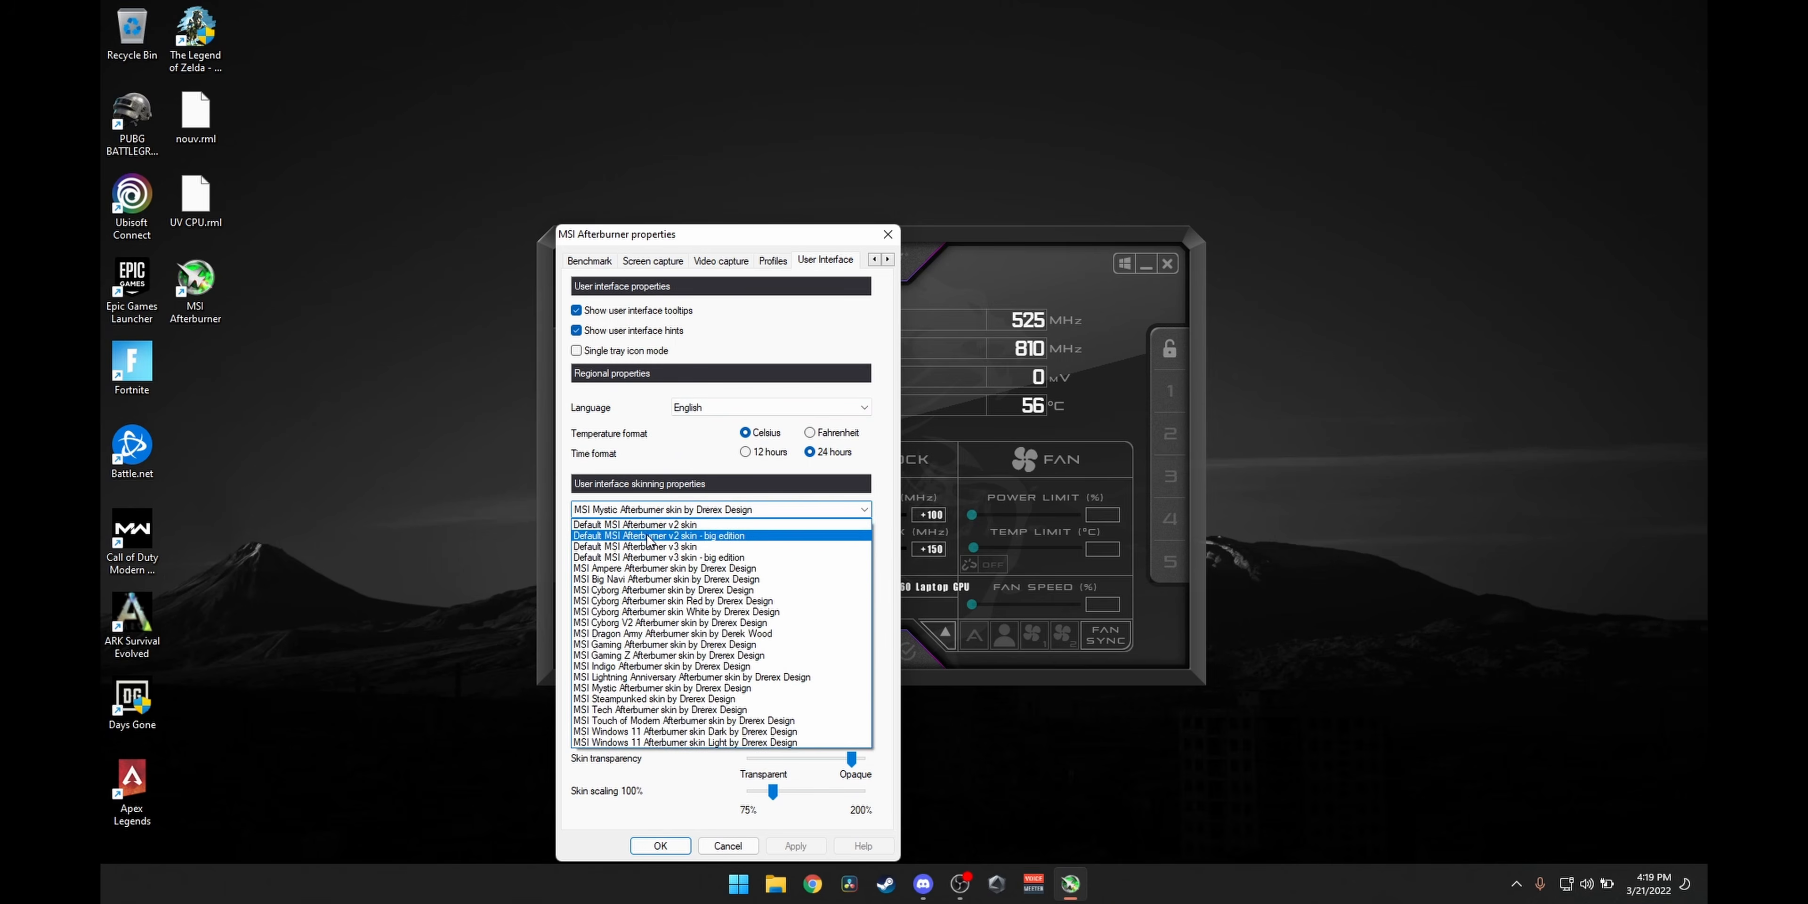
click(650, 558)
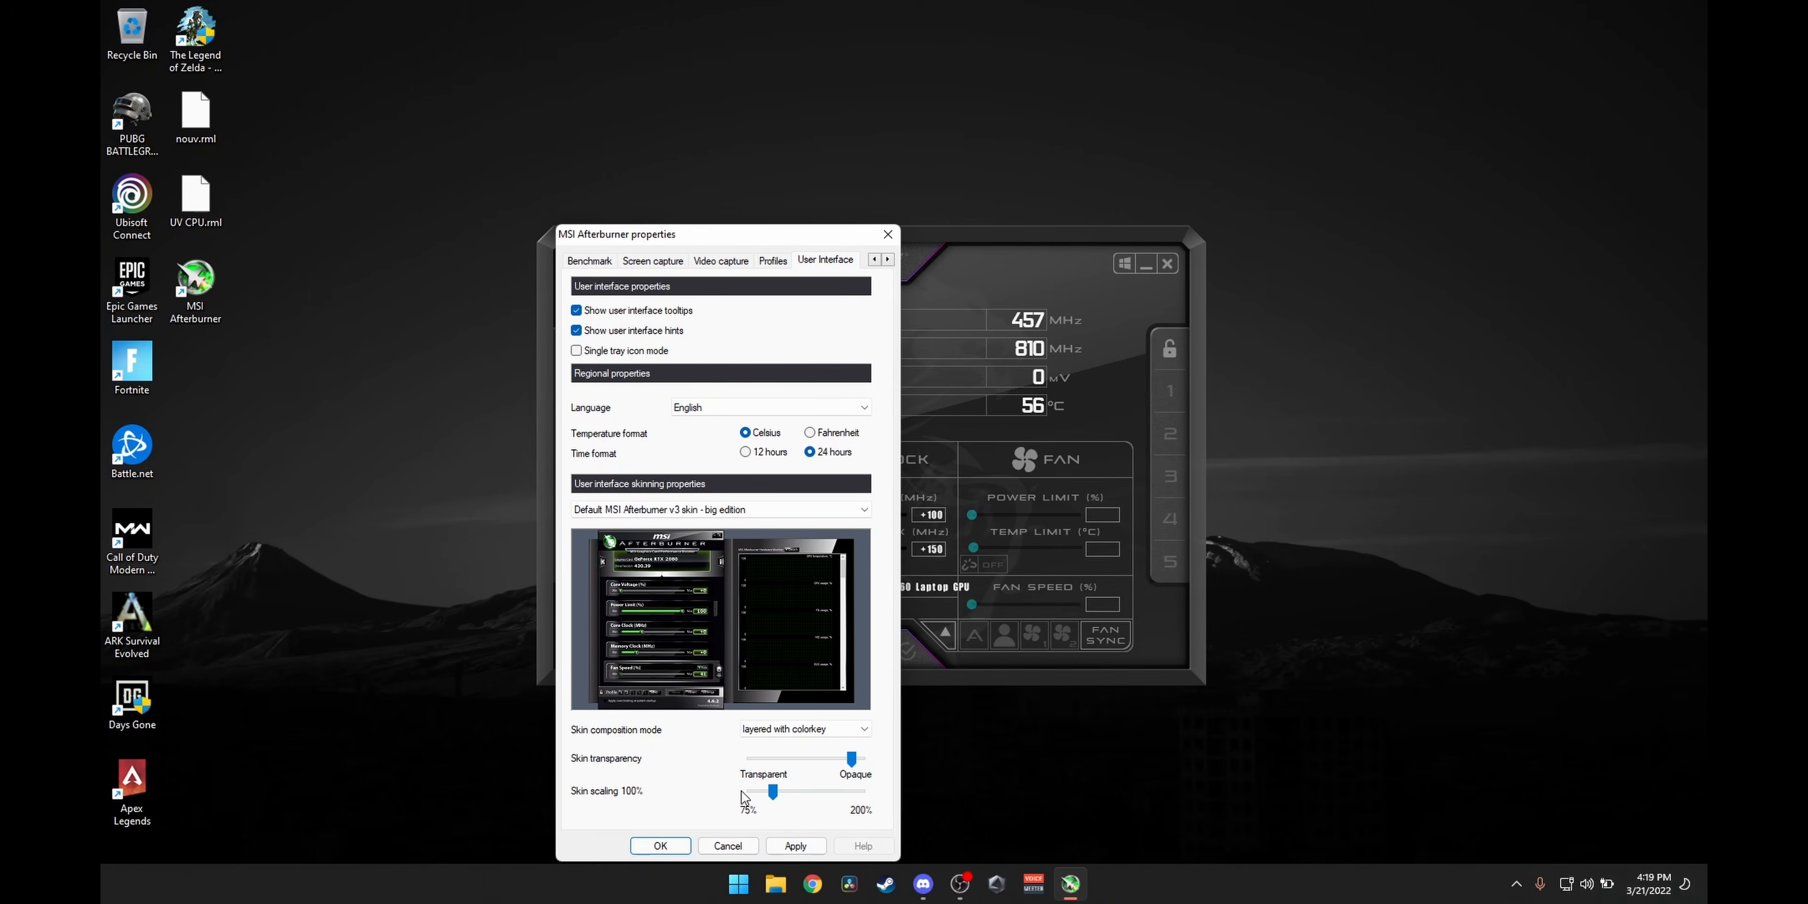
click(664, 844)
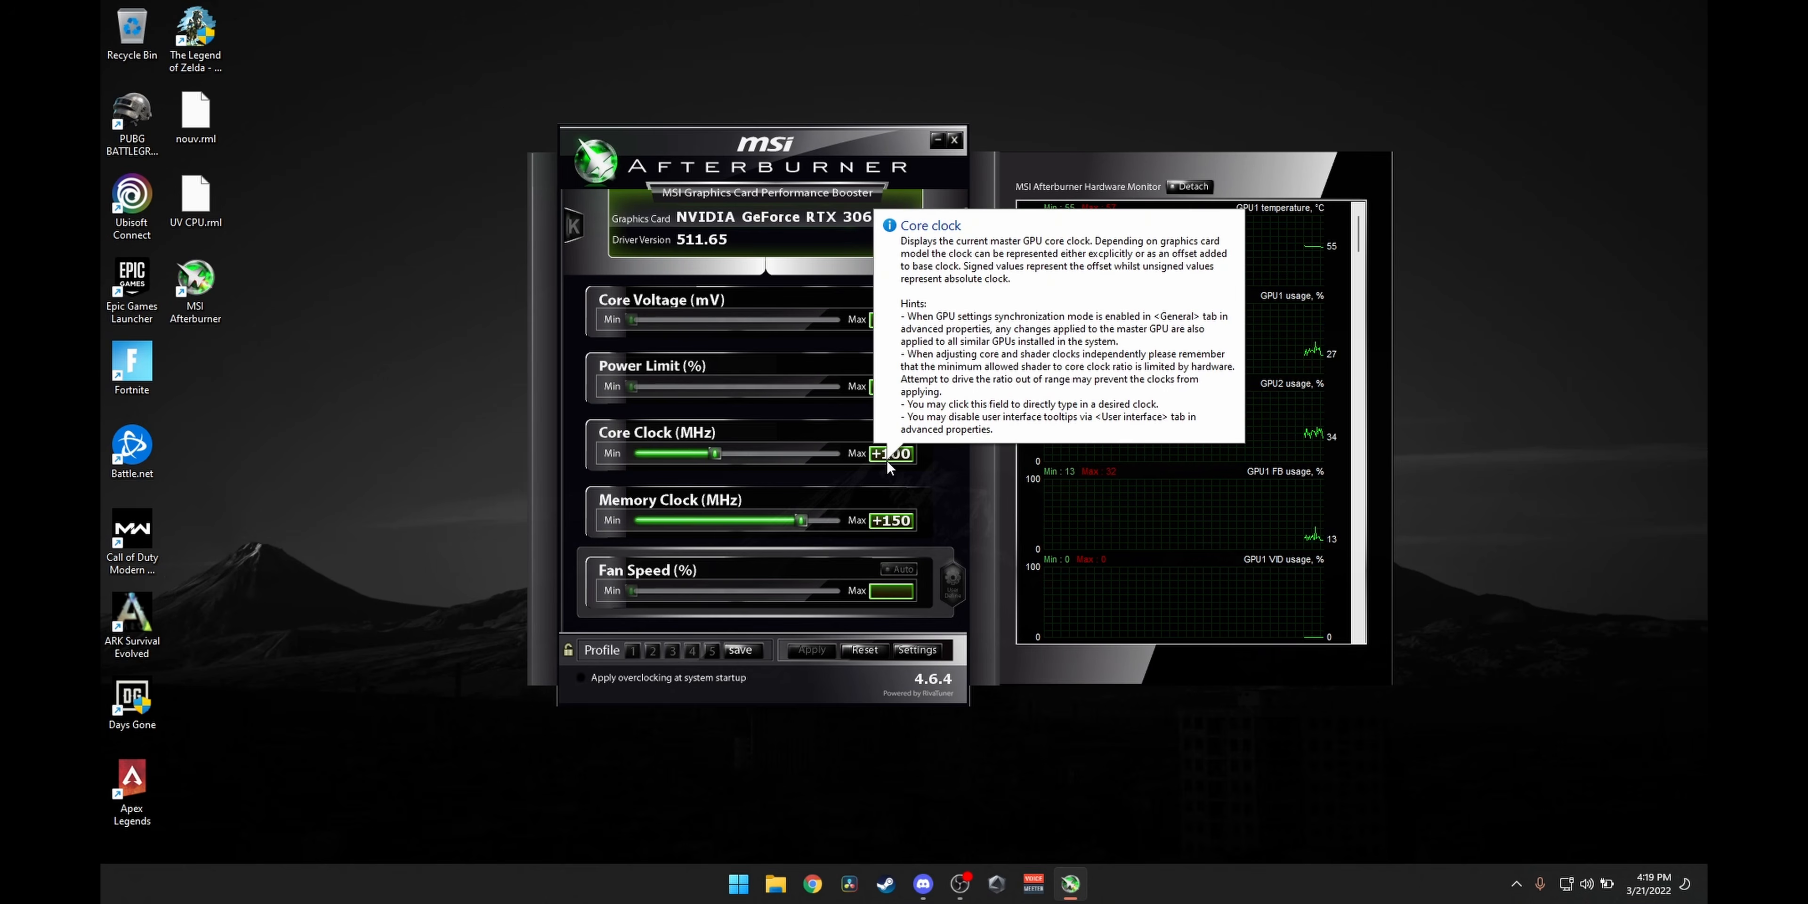
Step: In the Voltage/Frequency curve editor, raise the curve point at about 968 mV to about 2100 MHz and apply the change
drag(862, 419, 958, 367)
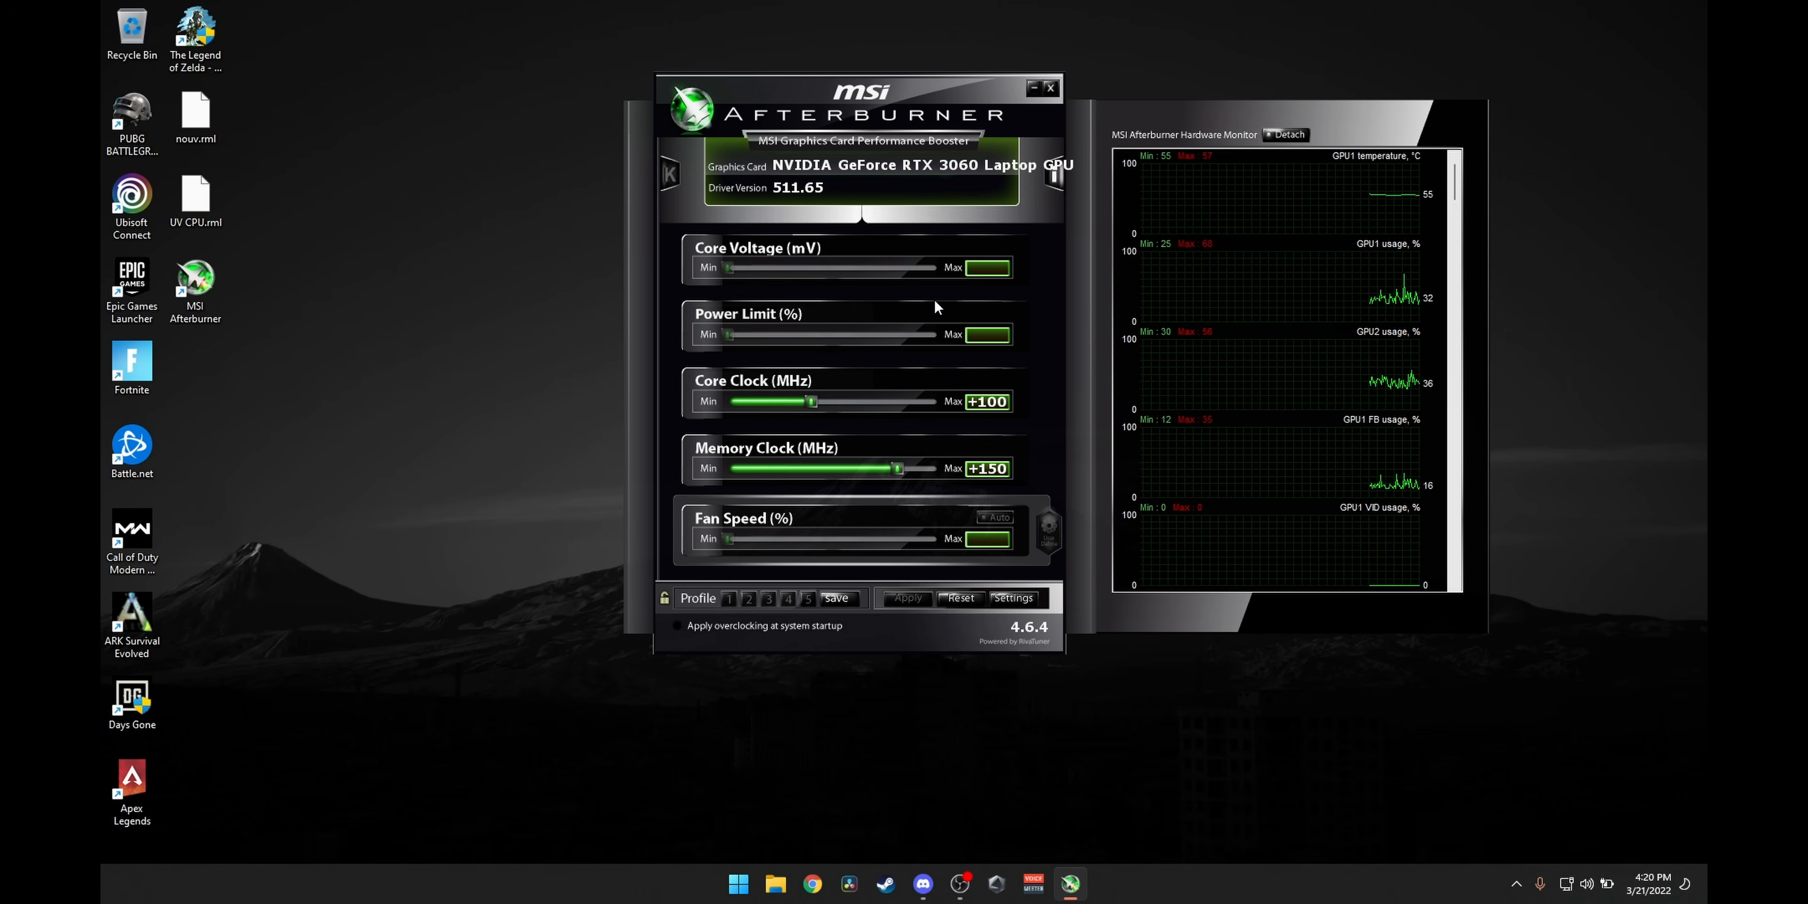
key(ctrl+f)
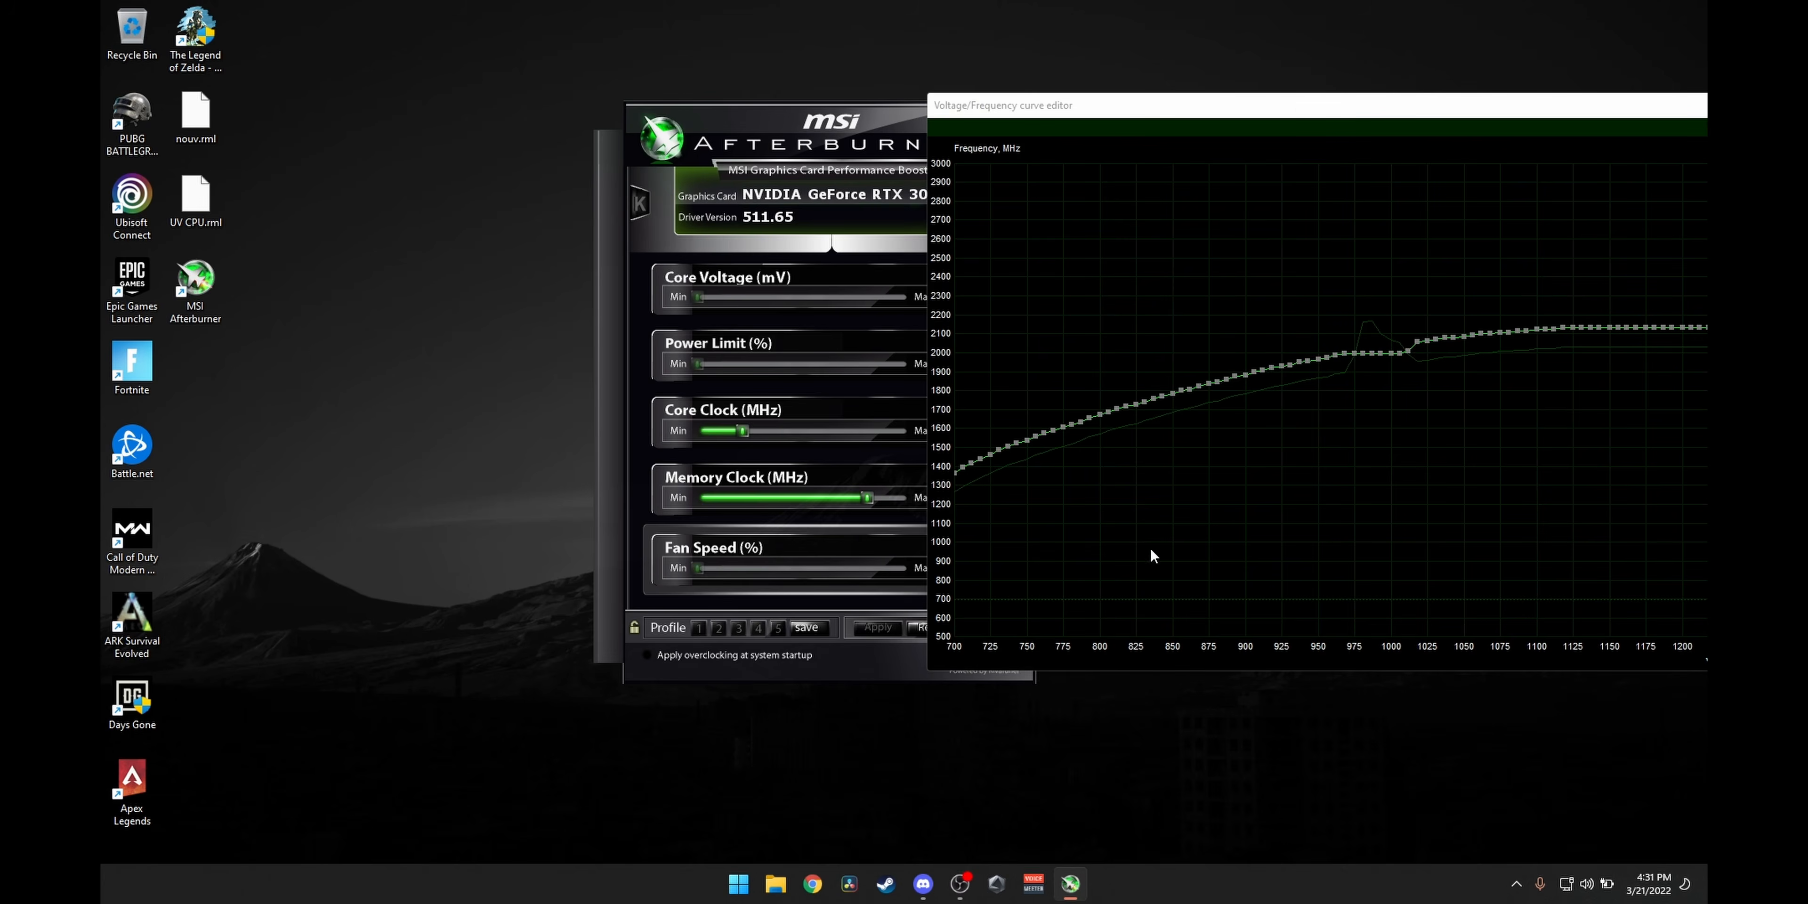
drag(1304, 103, 1028, 145)
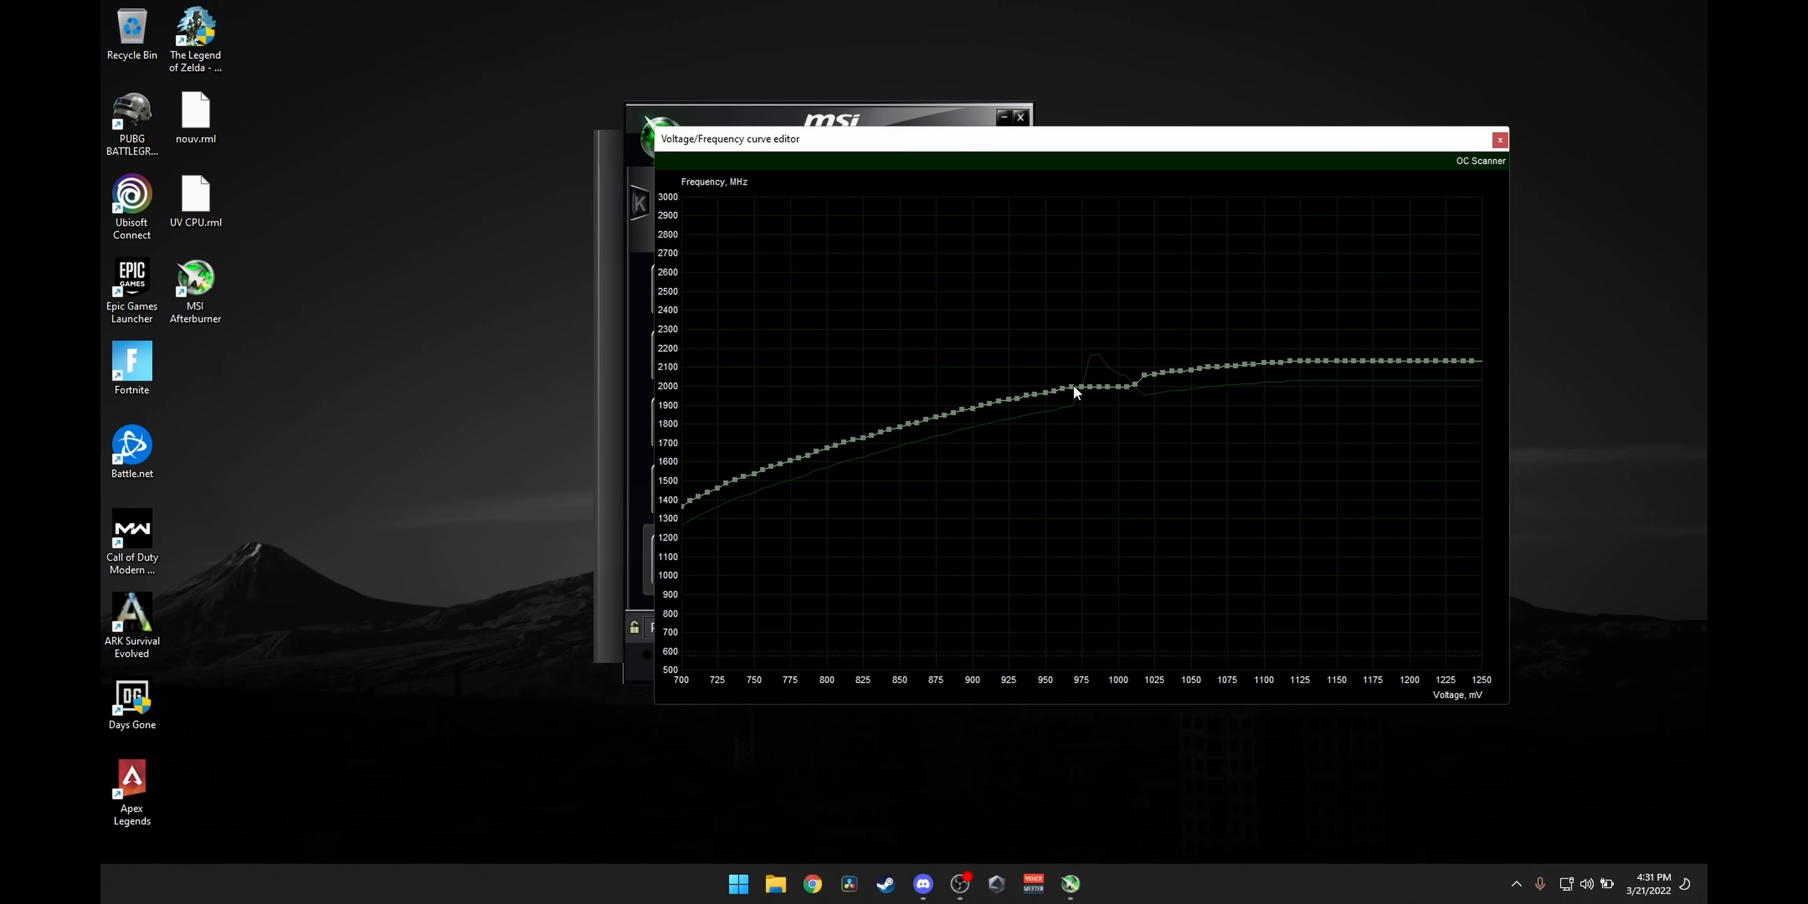
drag(1074, 384, 1071, 366)
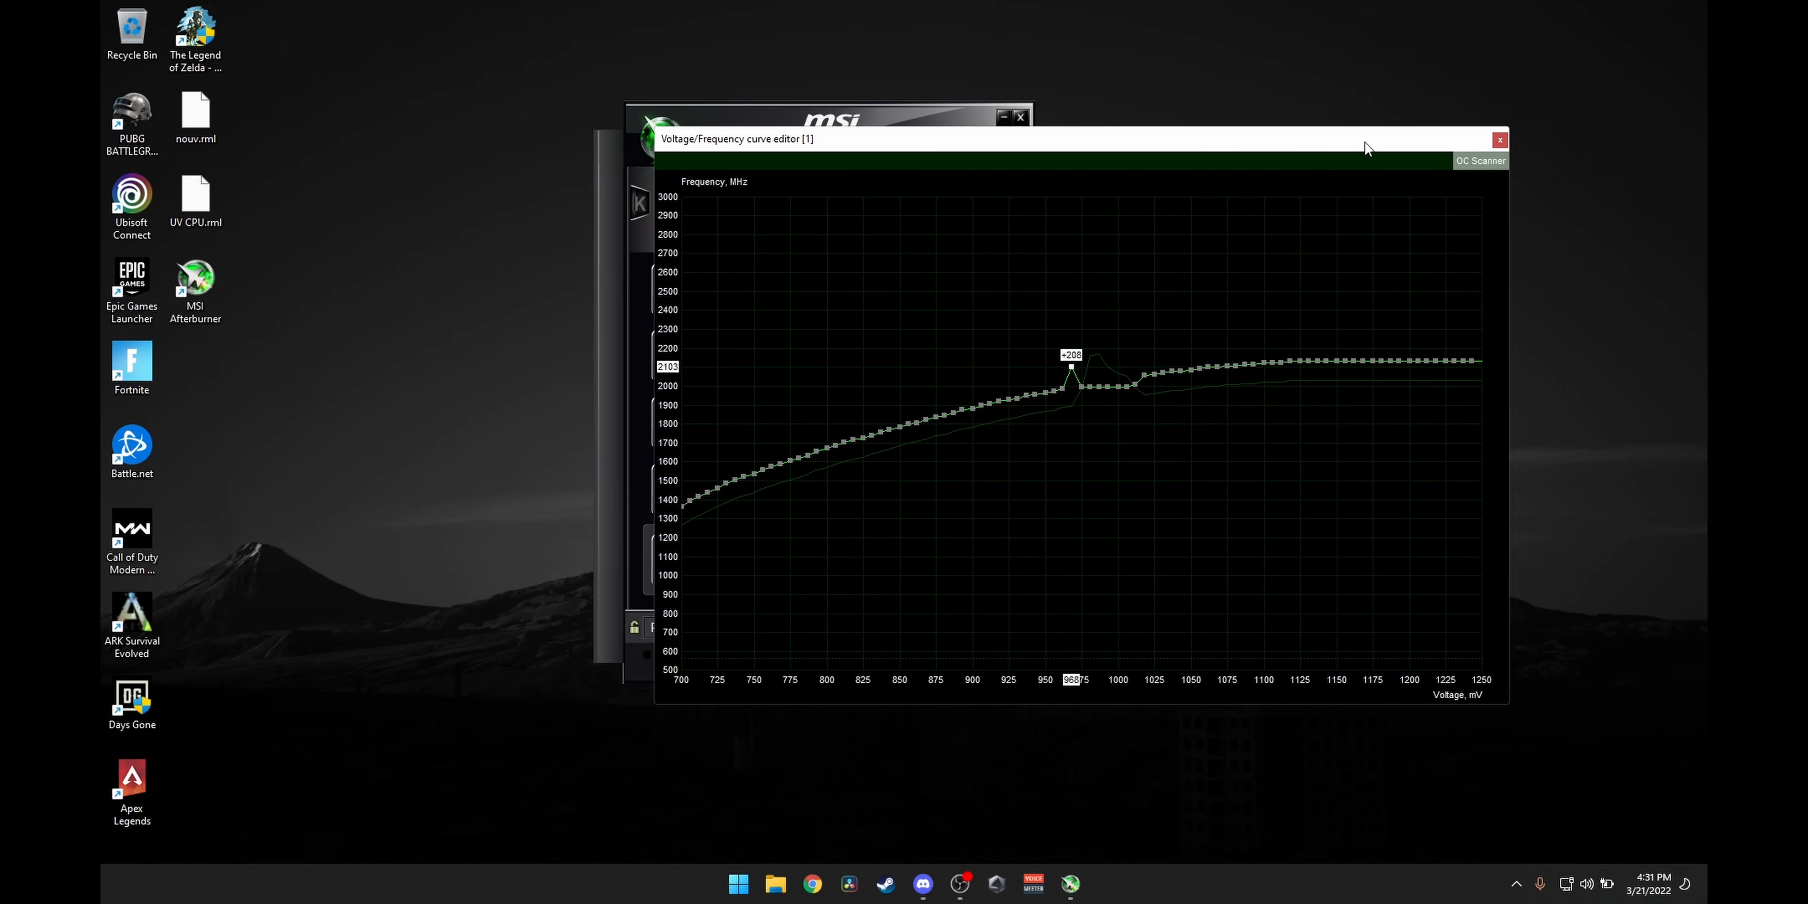
drag(1363, 143, 1696, 150)
click(874, 627)
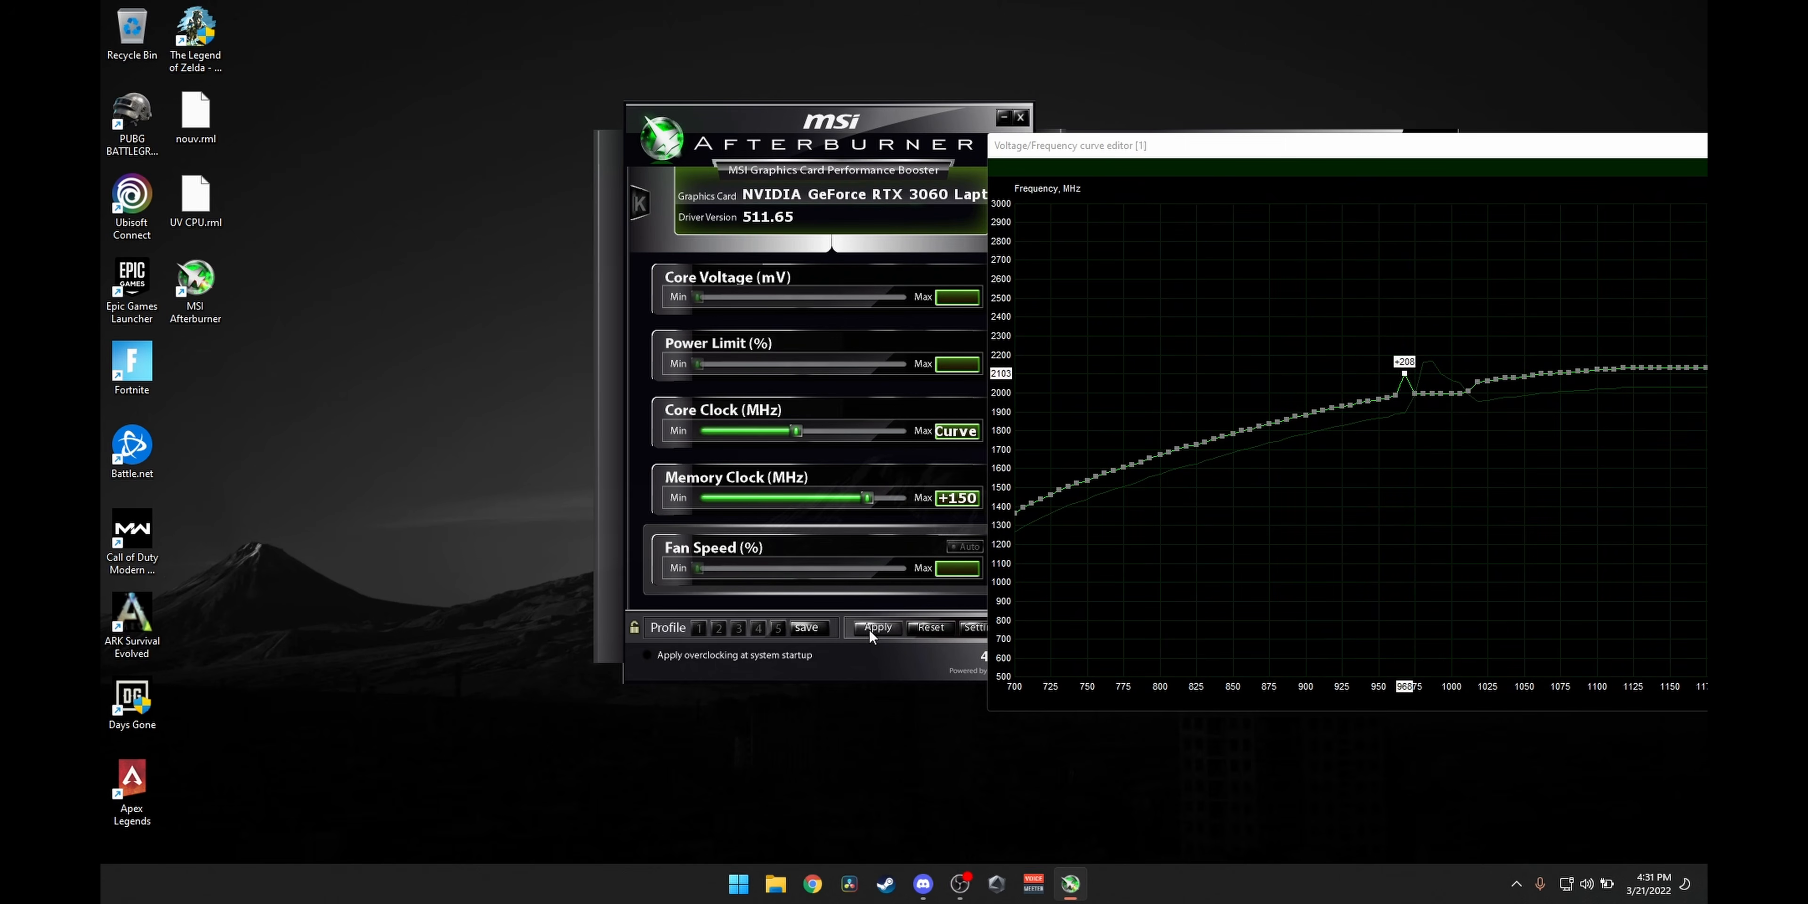
Step: Lower the curve points above about 1075 mV below 2100 MHz, apply the curve, and close the curve editor
drag(1366, 156, 937, 126)
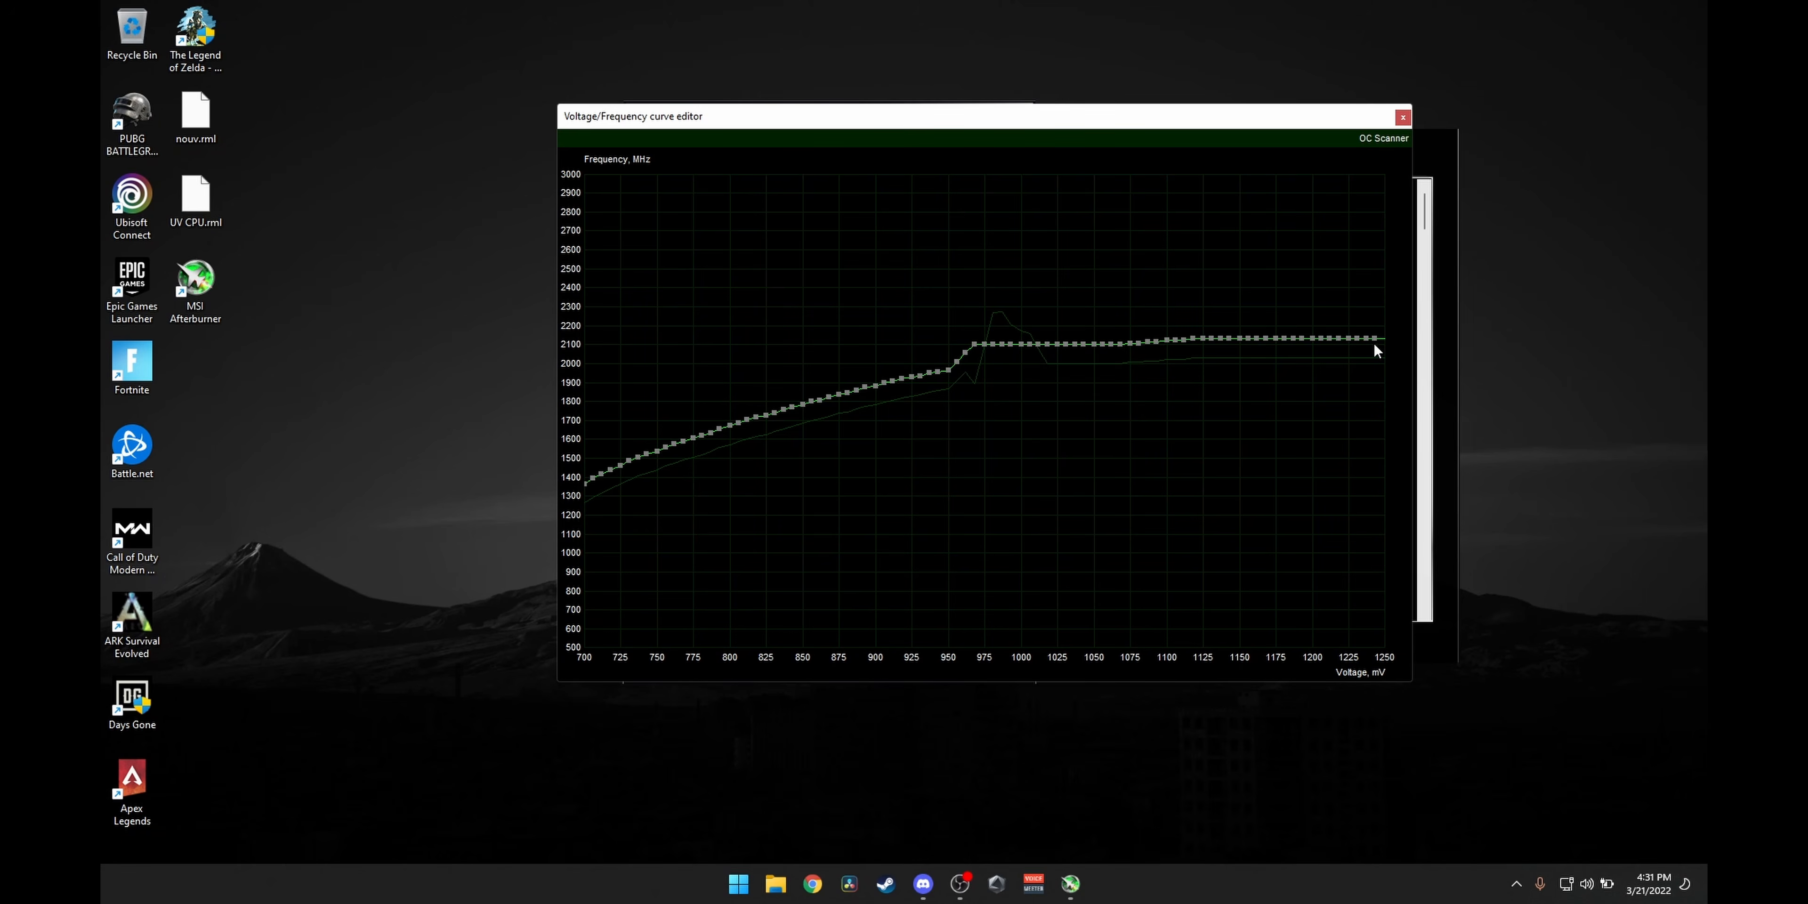
drag(1376, 345, 1377, 366)
drag(1169, 119, 671, 115)
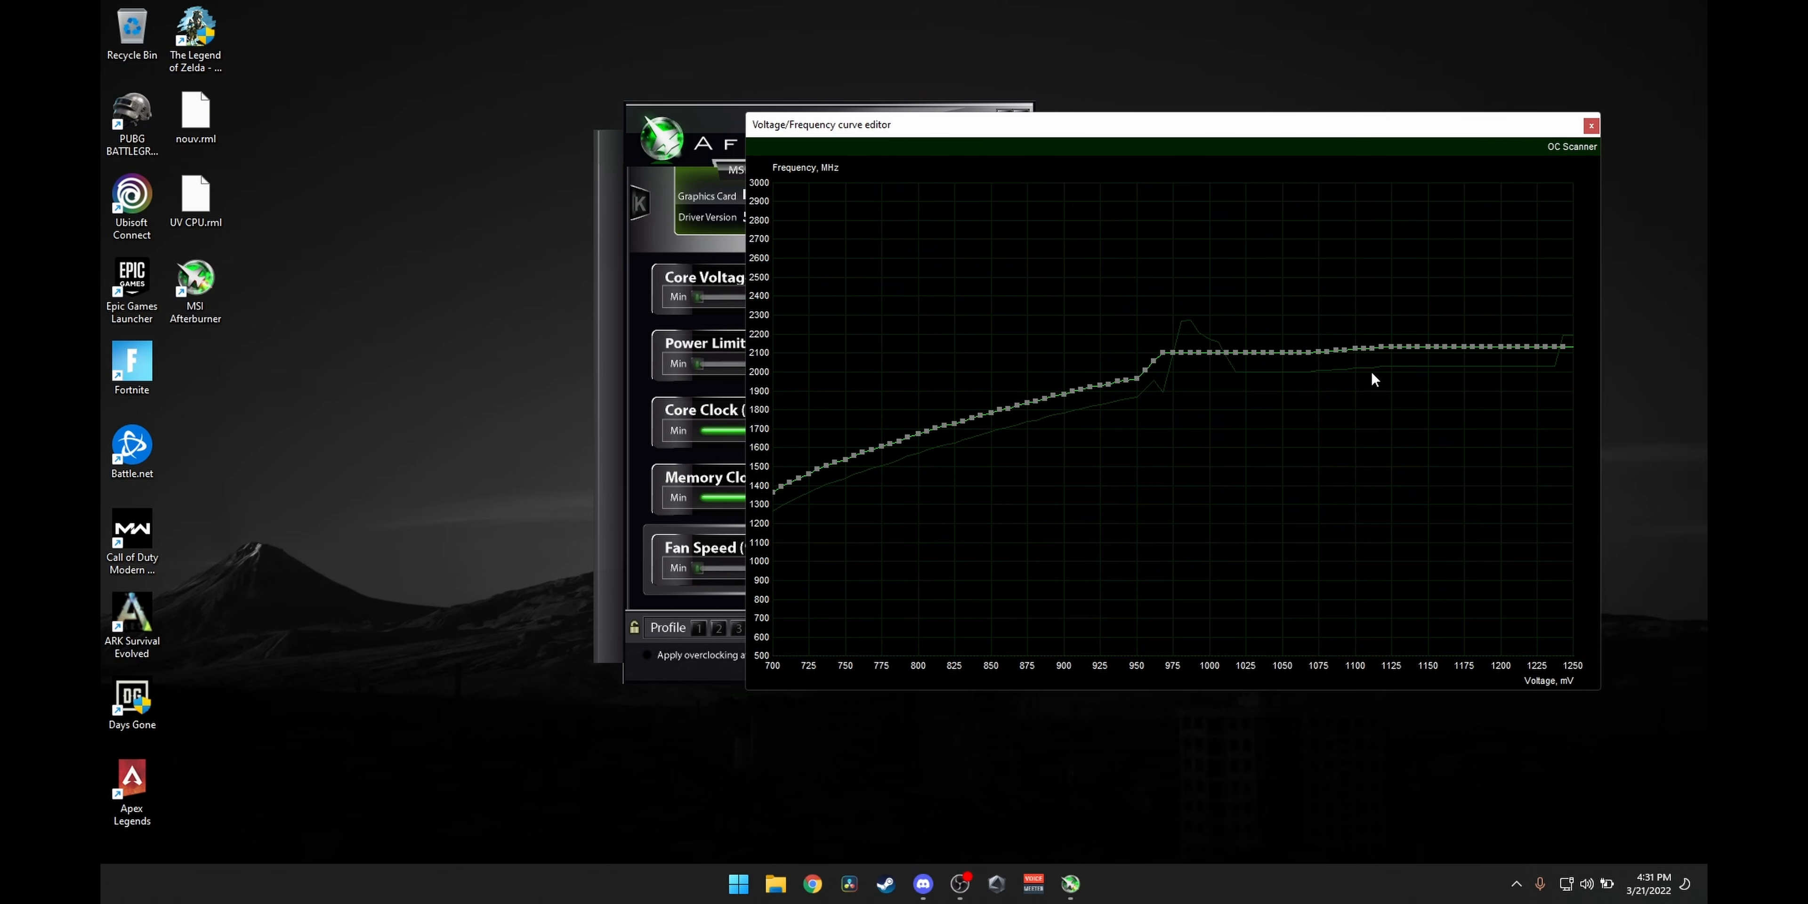
drag(1320, 351, 1372, 367)
drag(1392, 347, 1409, 366)
mouse_move(1418, 346)
mouse_down()
mouse_move(1418, 379)
mouse_move(1436, 376)
mouse_up()
mouse_move(1454, 347)
mouse_down()
mouse_move(1454, 368)
mouse_move(1491, 378)
mouse_up()
drag(1510, 346, 1509, 366)
drag(1518, 347, 1518, 370)
drag(1527, 347, 1527, 366)
drag(1536, 347, 1537, 367)
drag(1545, 347, 1554, 362)
drag(1562, 347, 1562, 368)
drag(1051, 156, 1225, 120)
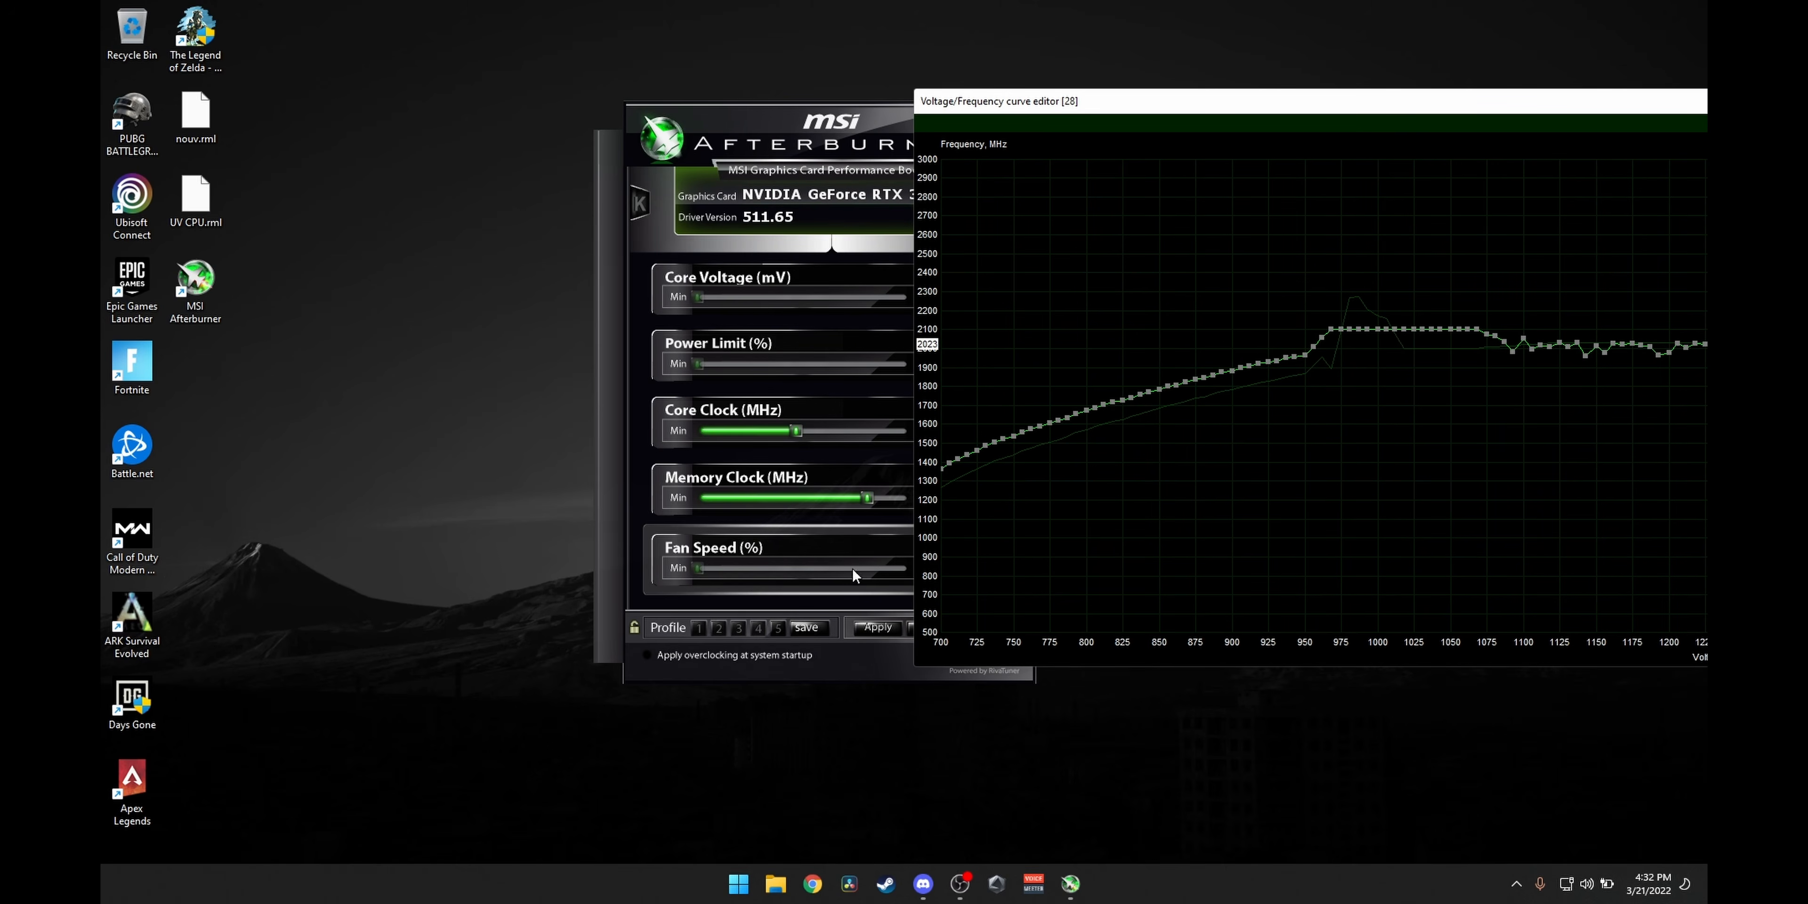
click(877, 627)
drag(1338, 113, 1050, 108)
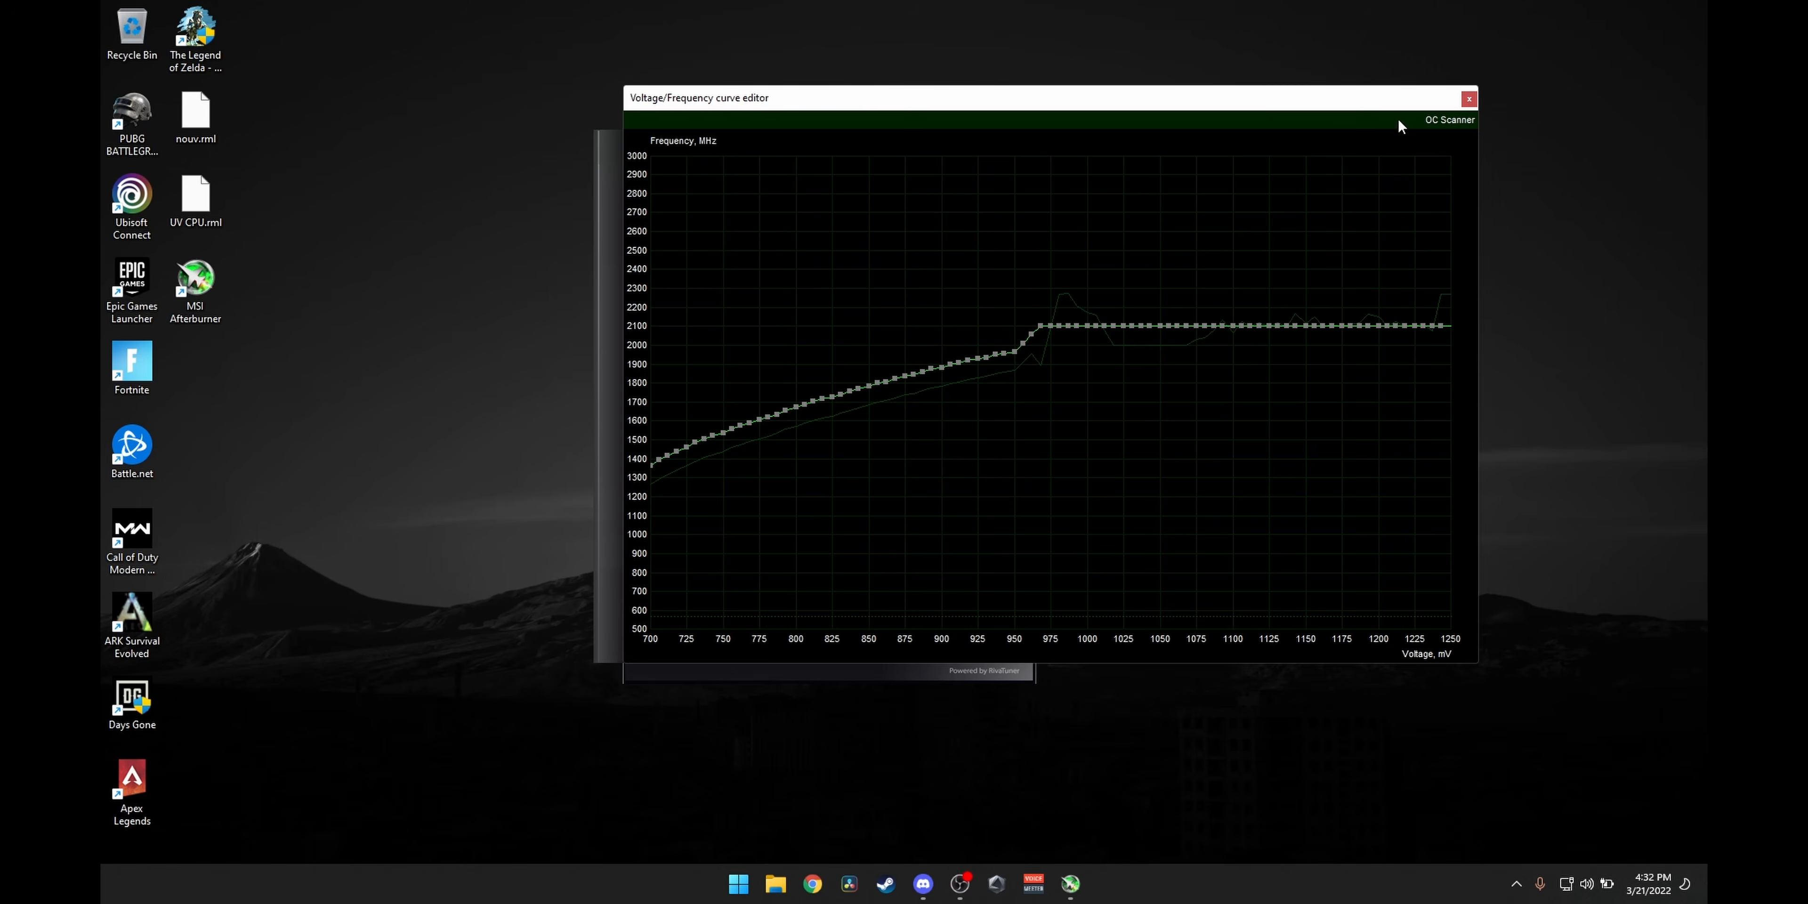
click(1469, 99)
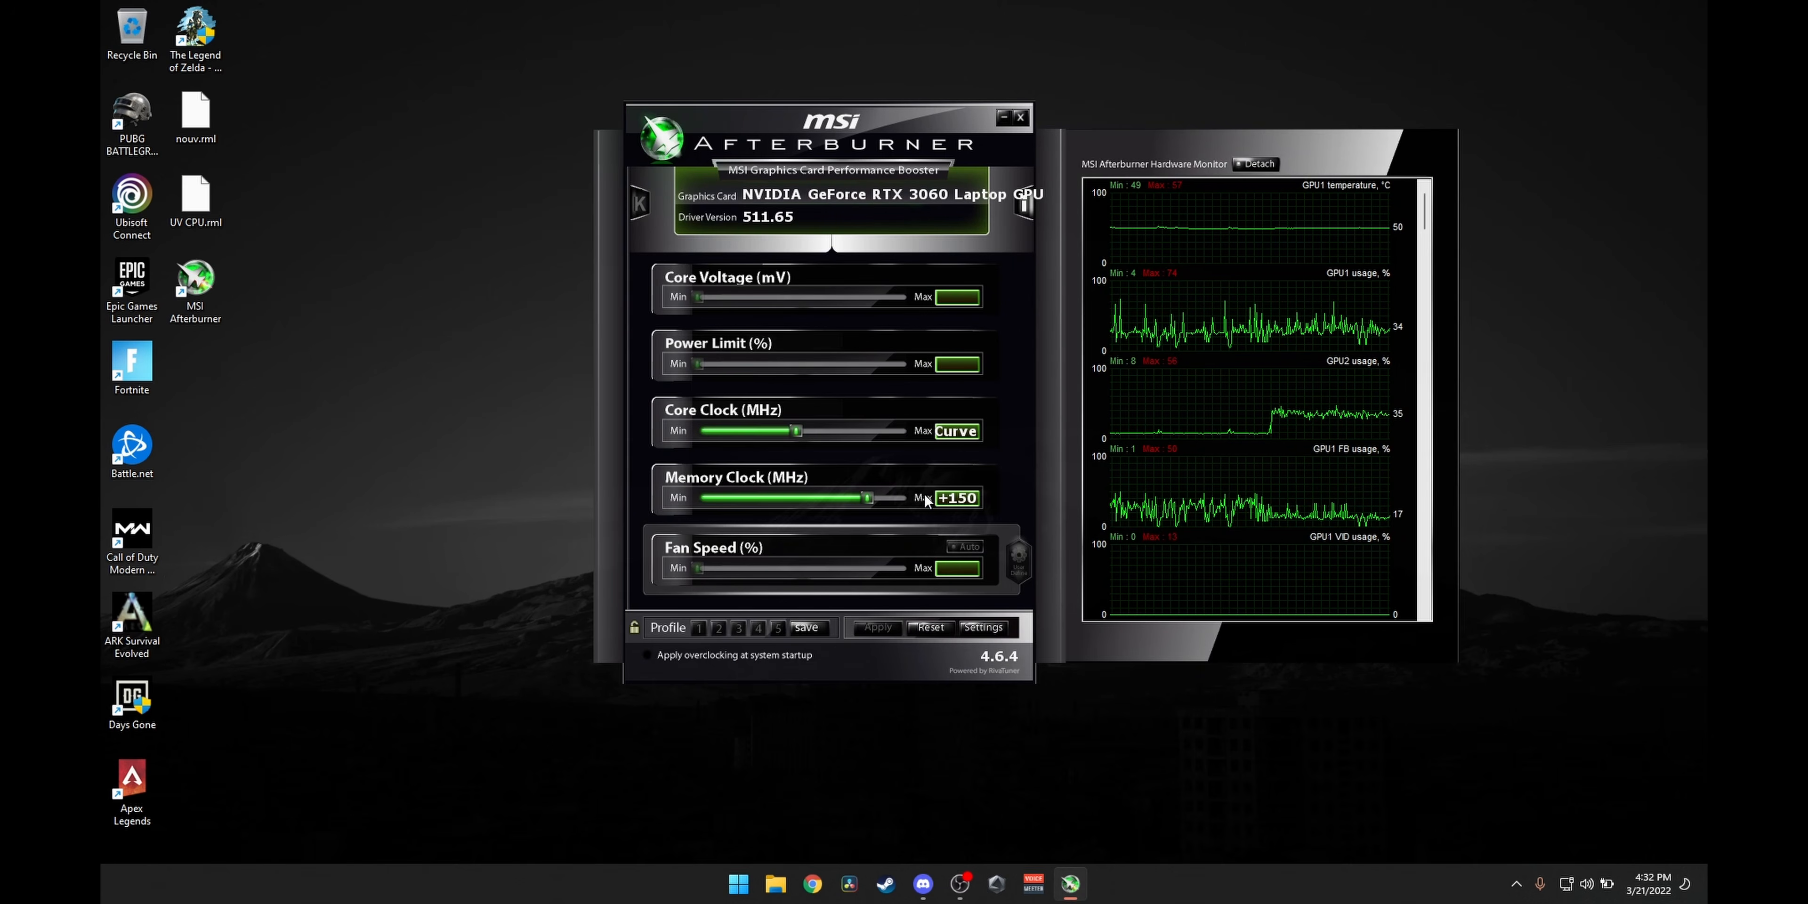
Step: Minimize MSI Afterburner and launch Fortnite from the desktop
click(1004, 117)
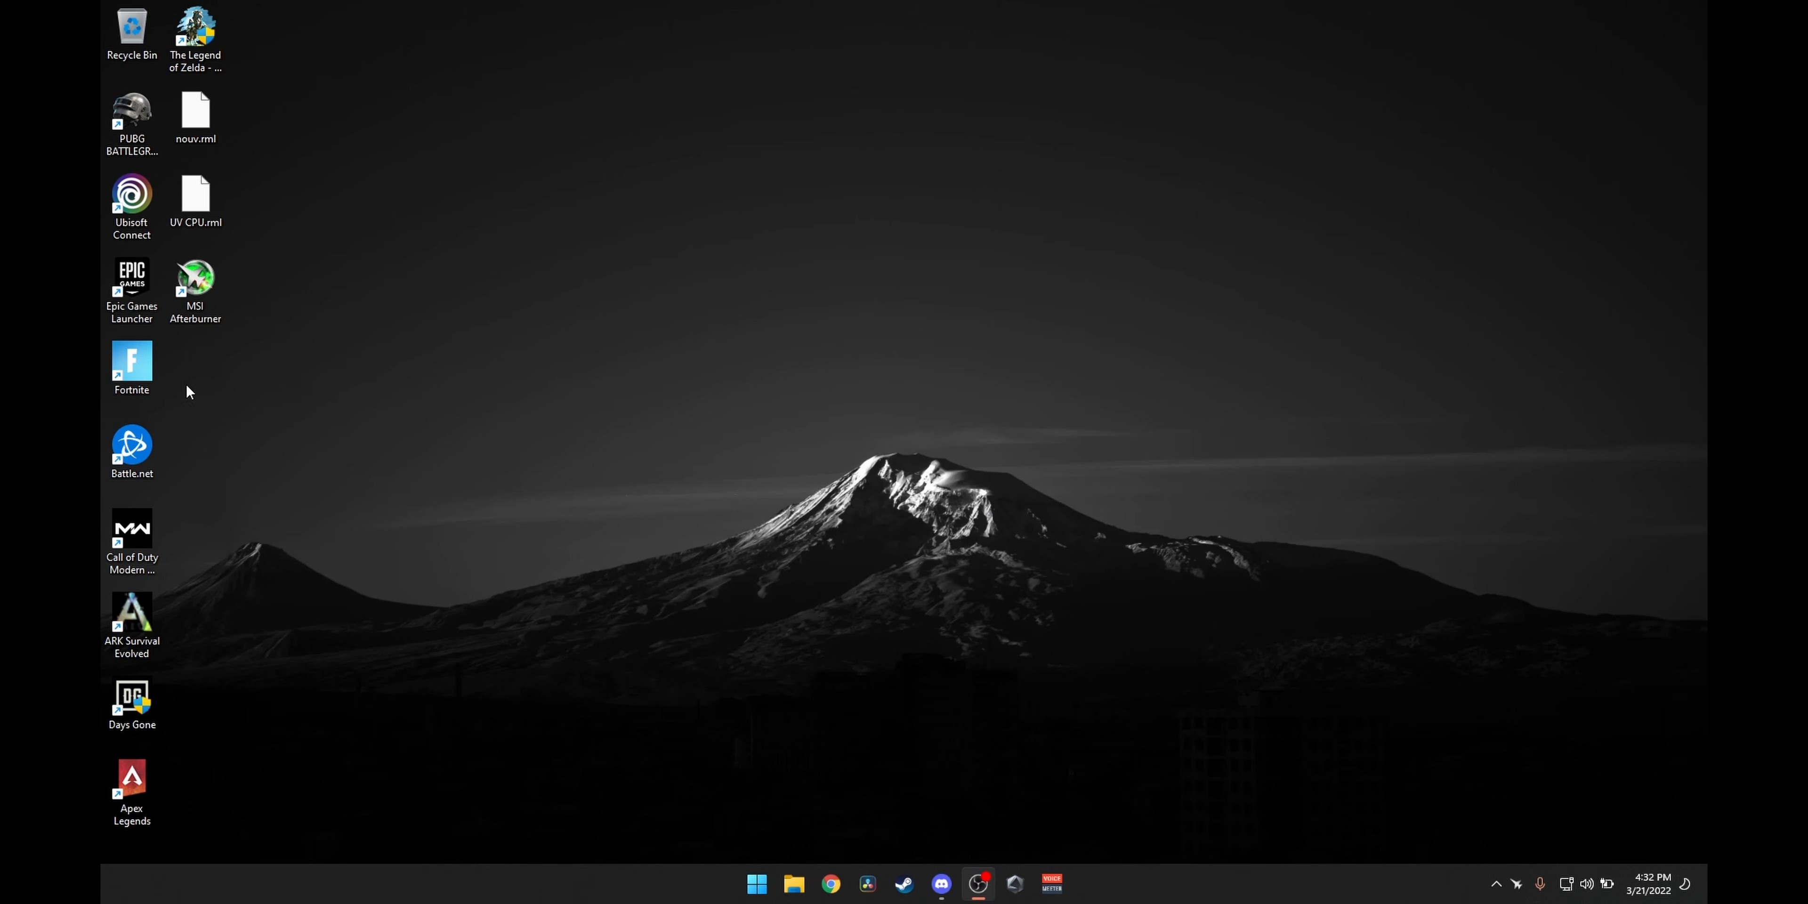
click(150, 359)
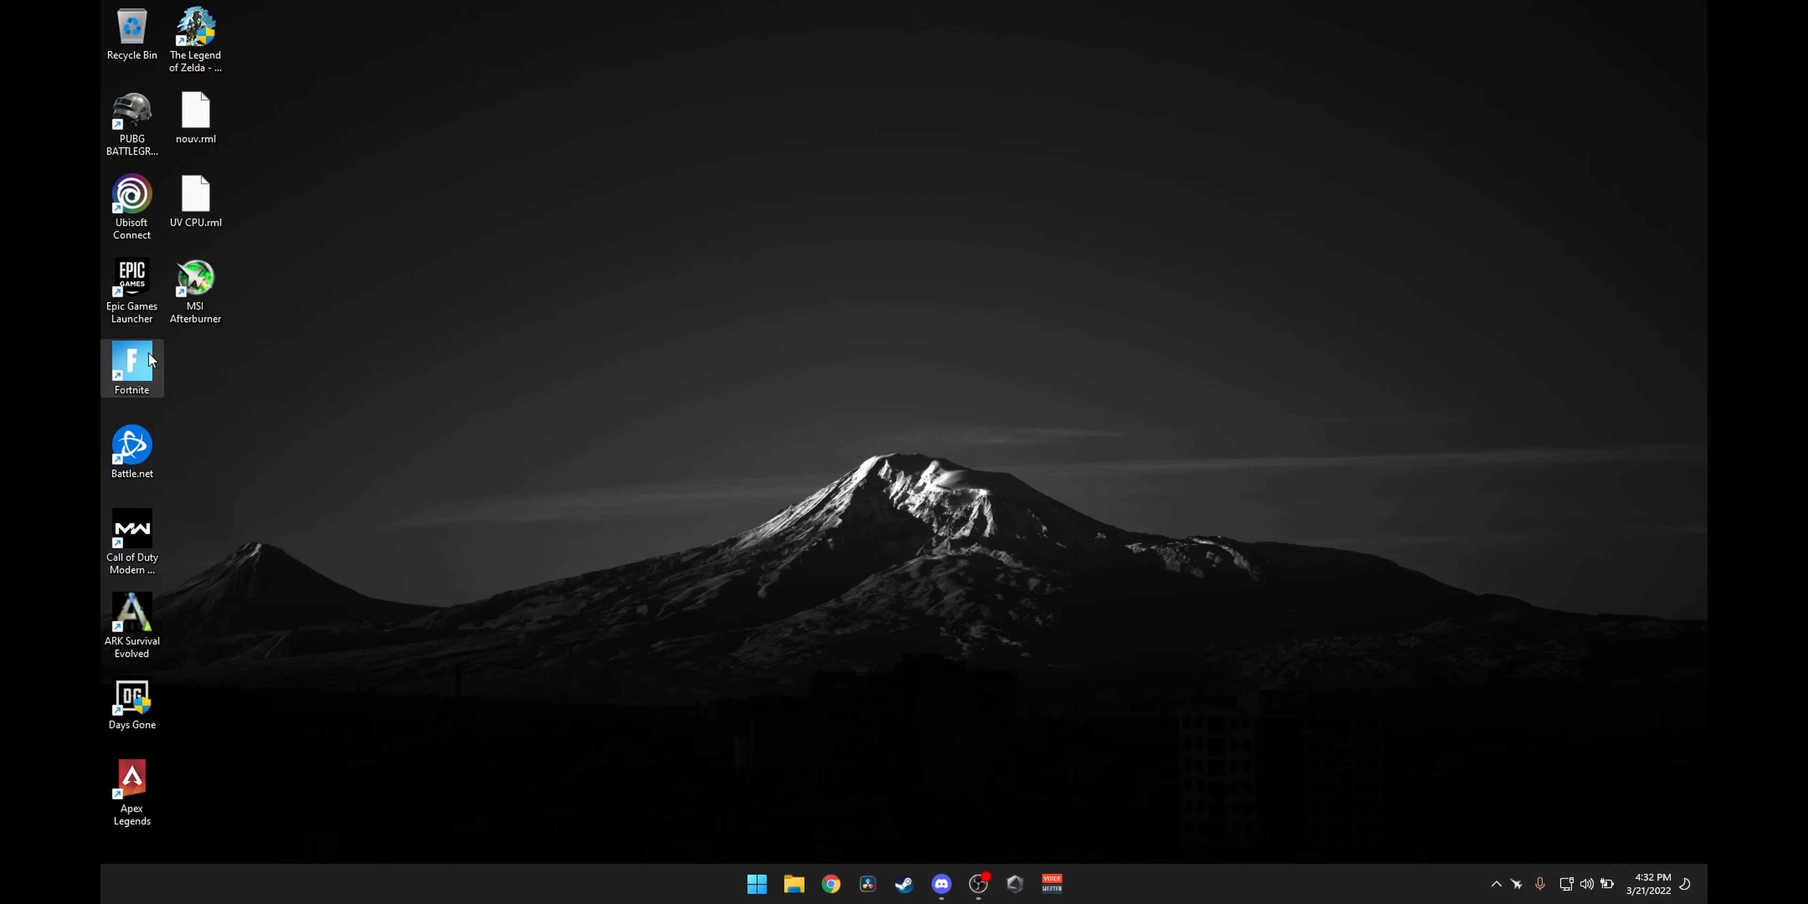
double_click(151, 359)
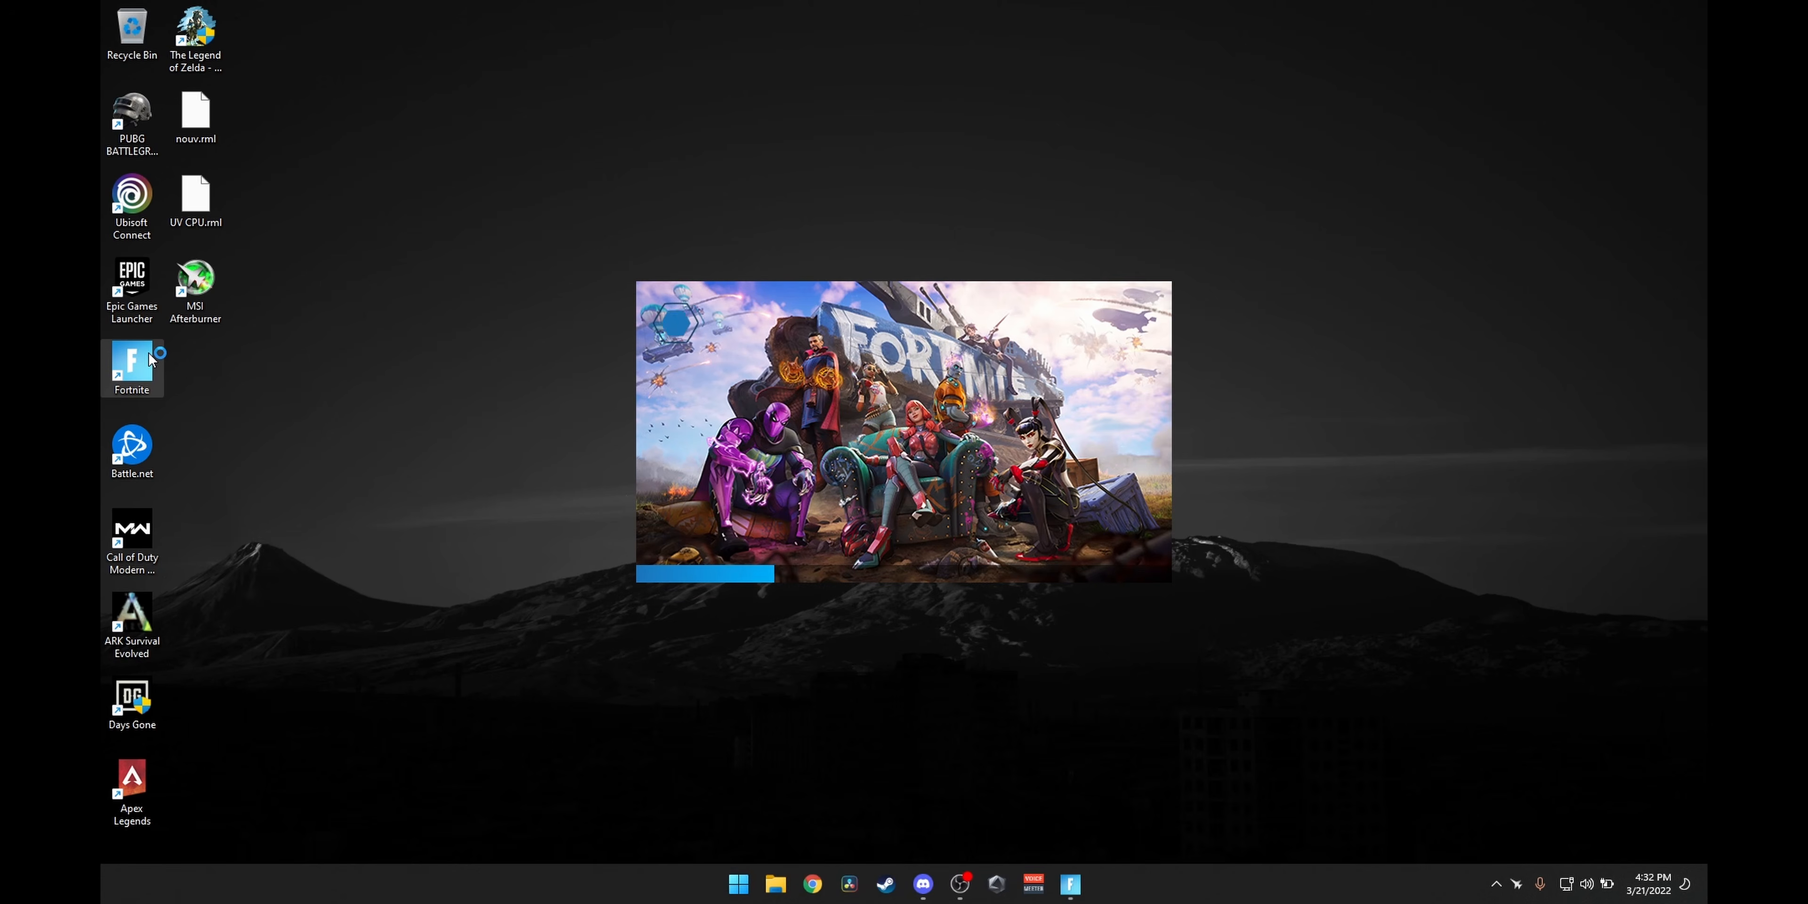